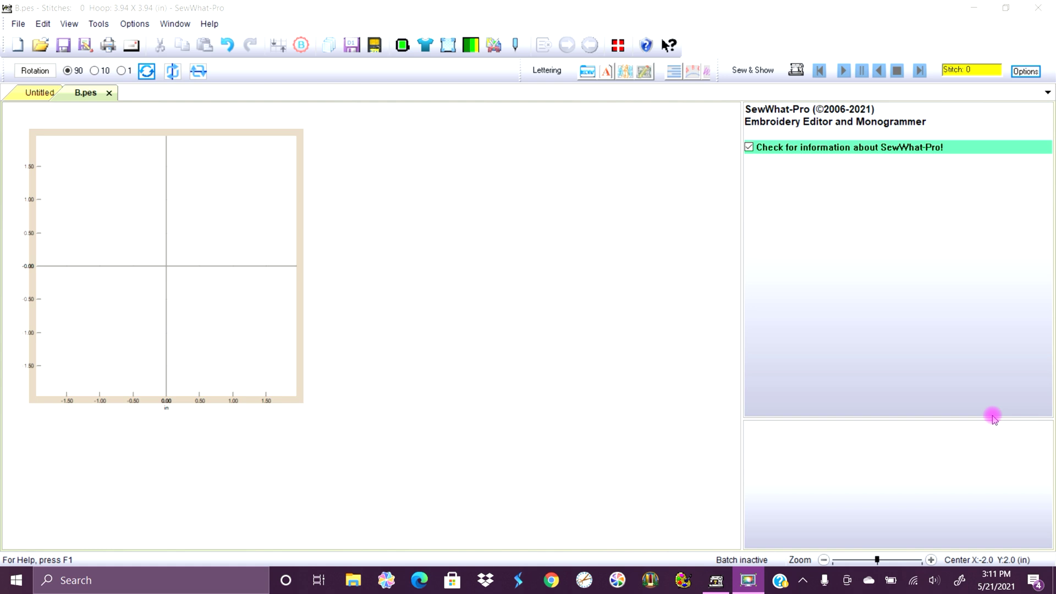
- Close B.pes without saving and open MR_Heart_MRS_4inches.pes from the MR_Heart_MRS folder, declining the AutoRecovery file
{"action": "left_click", "coordinate": [109, 93]}
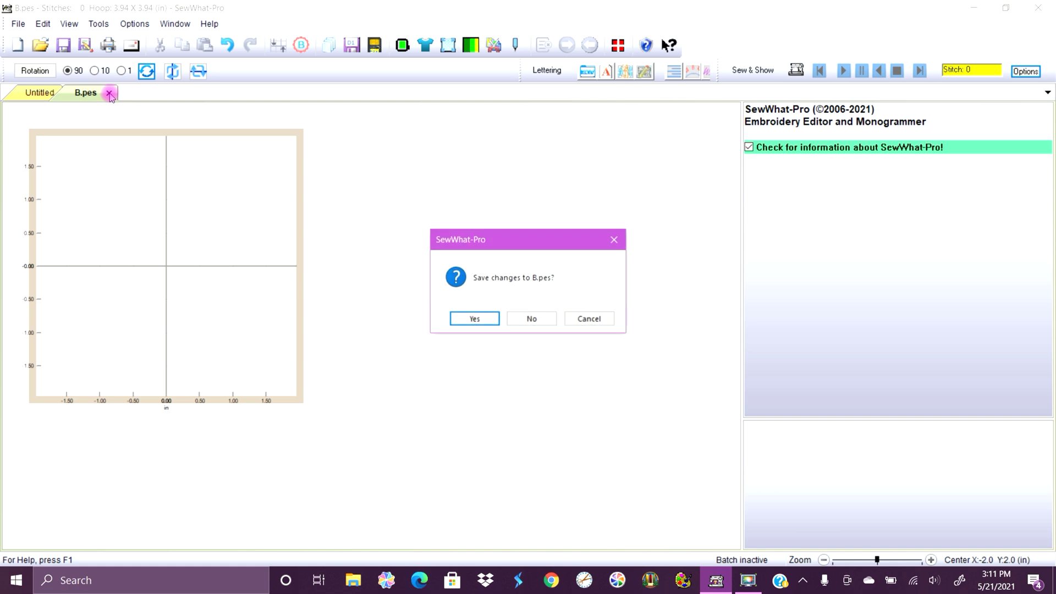
{"action": "left_click", "coordinate": [539, 320]}
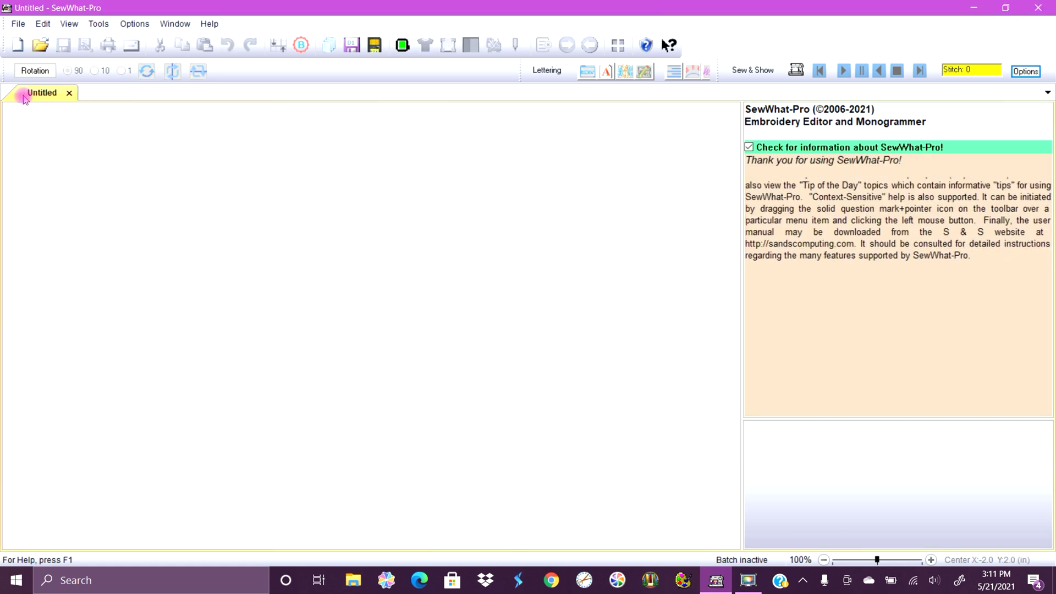
{"action": "left_click", "coordinate": [39, 48]}
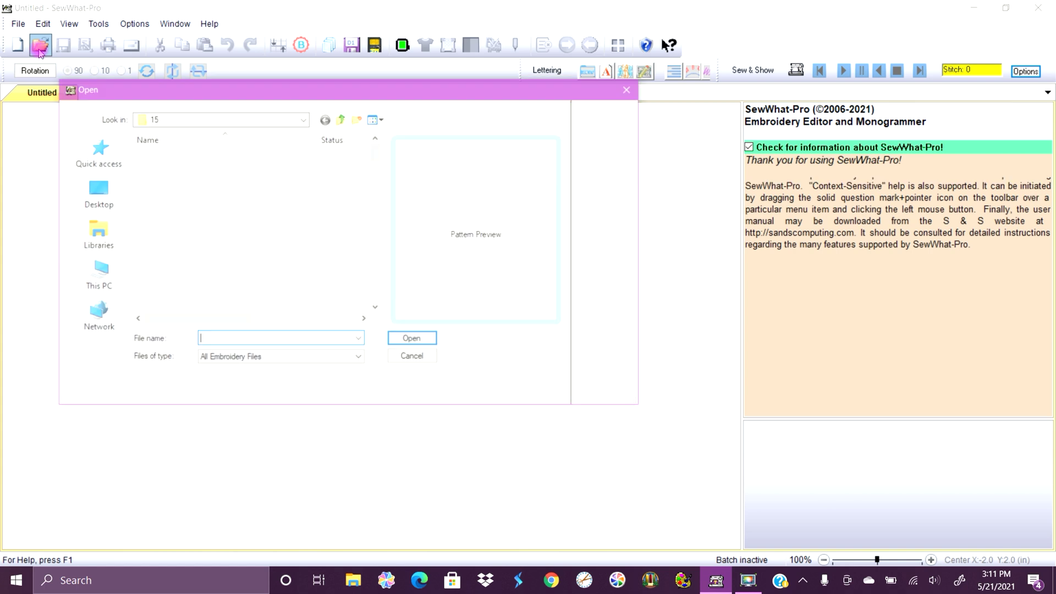
{"action": "left_click", "coordinate": [343, 120]}
{"action": "left_click", "coordinate": [344, 120]}
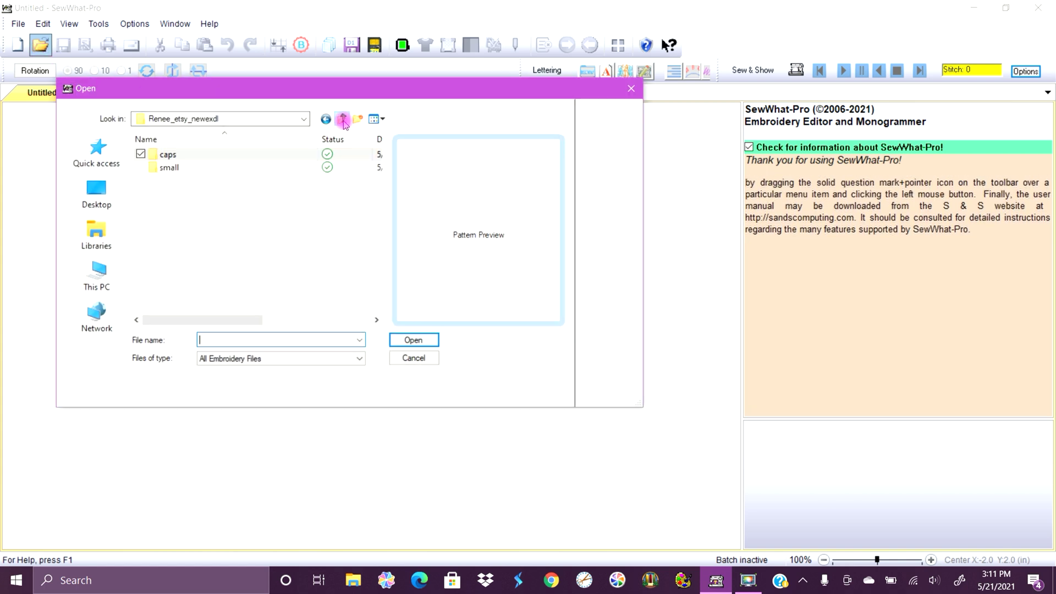
{"action": "left_click", "coordinate": [344, 120]}
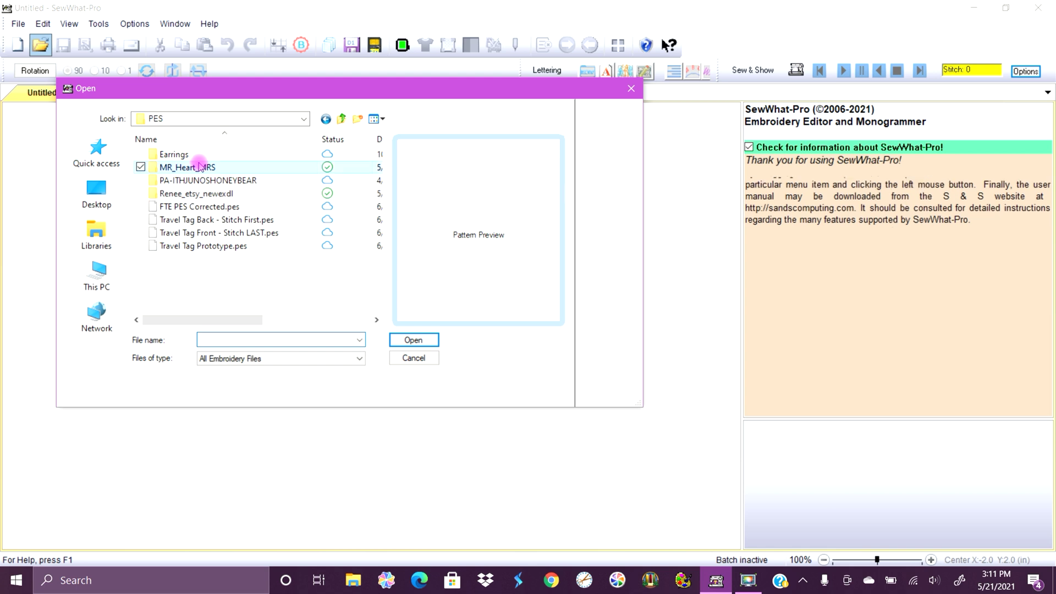
{"action": "double_click", "coordinate": [200, 166]}
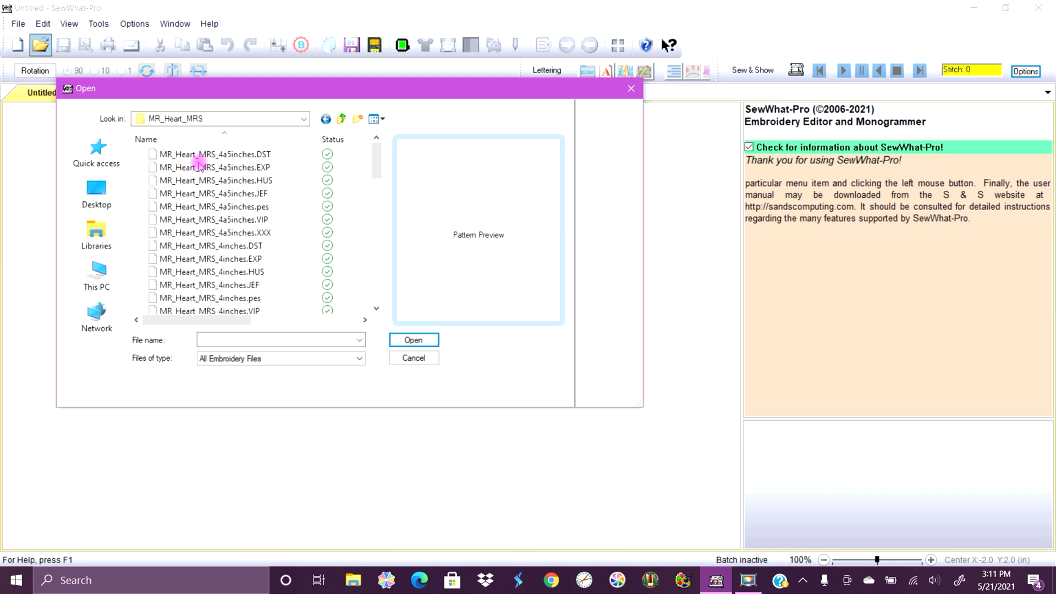
{"action": "left_click", "coordinate": [225, 300]}
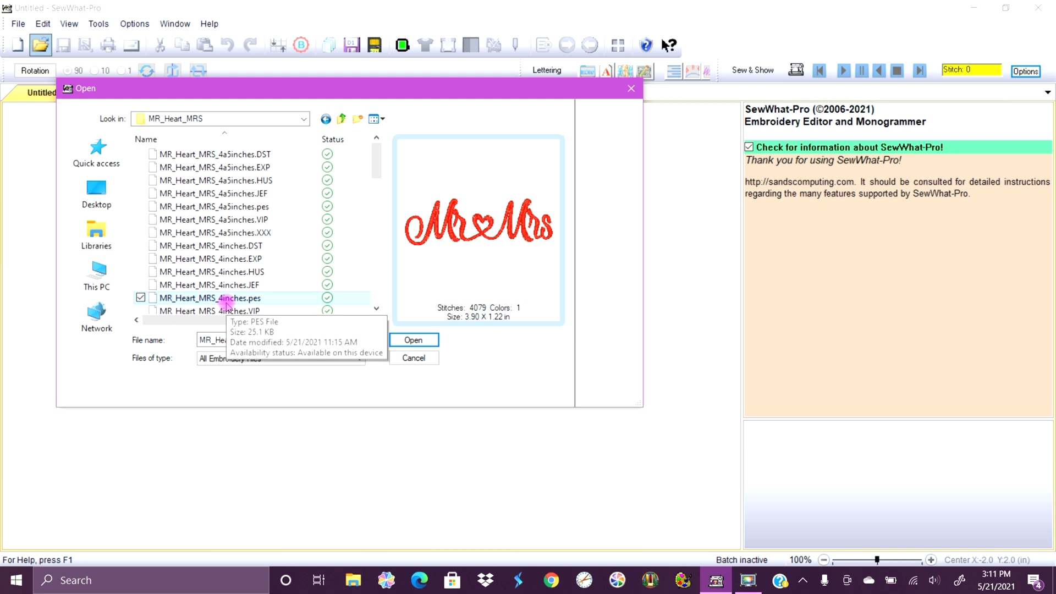
{"action": "left_click", "coordinate": [414, 340]}
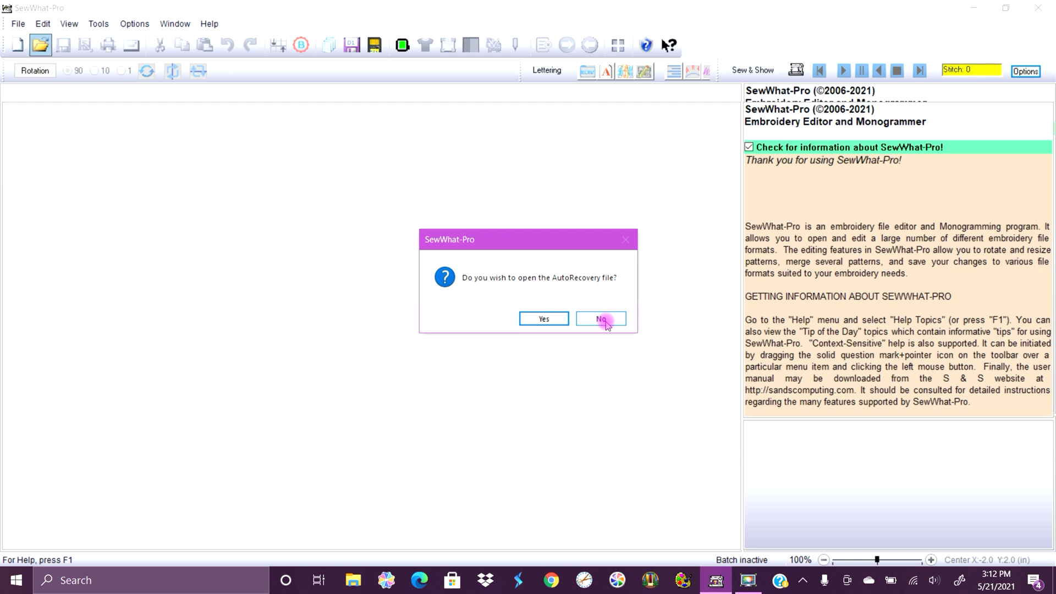
{"action": "left_click", "coordinate": [603, 320]}
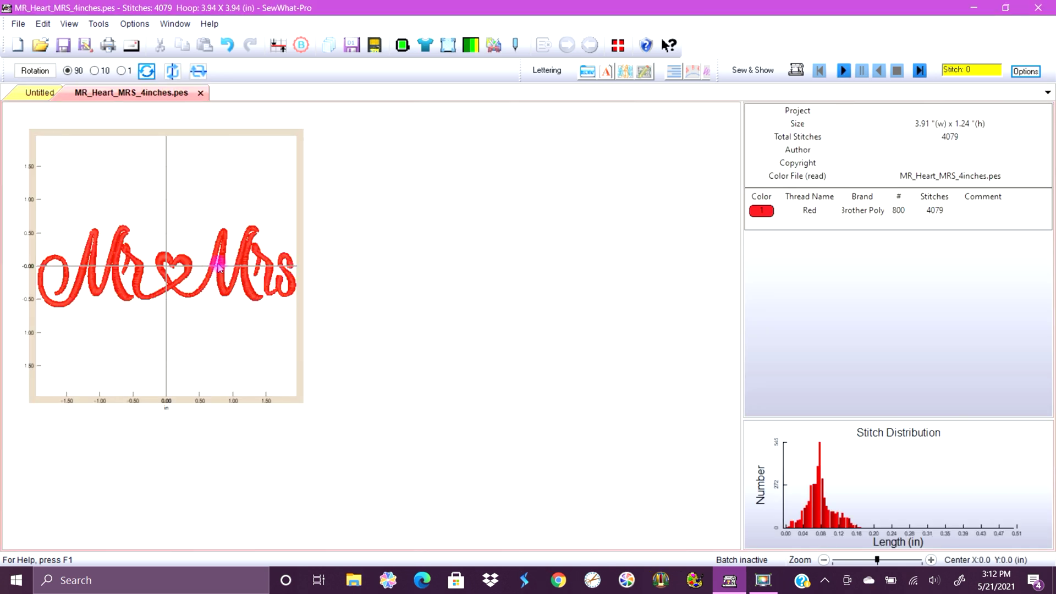
{"action": "left_click", "coordinate": [220, 265]}
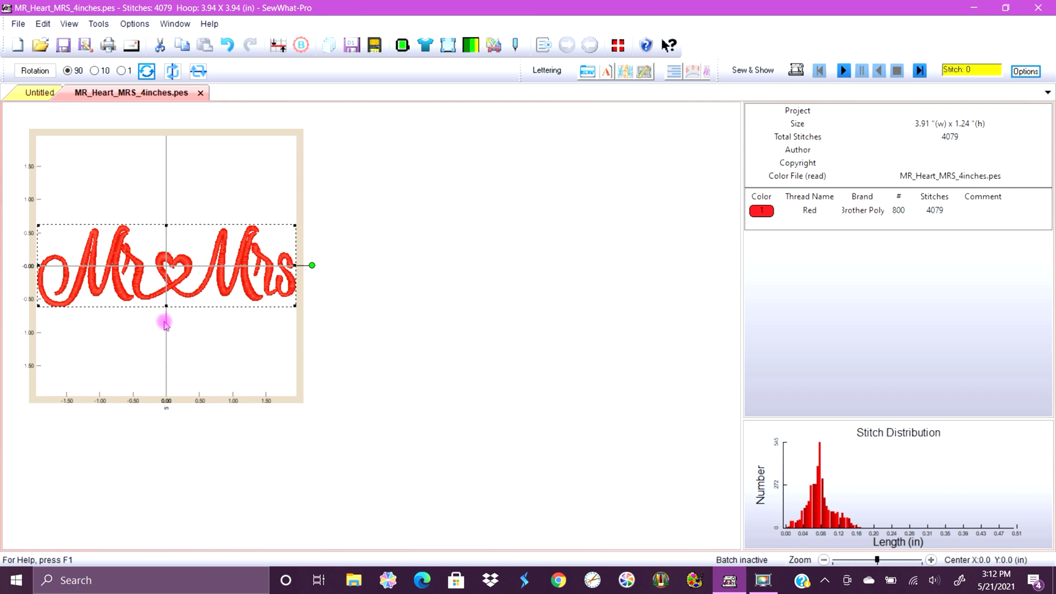
{"action": "left_click", "coordinate": [112, 327]}
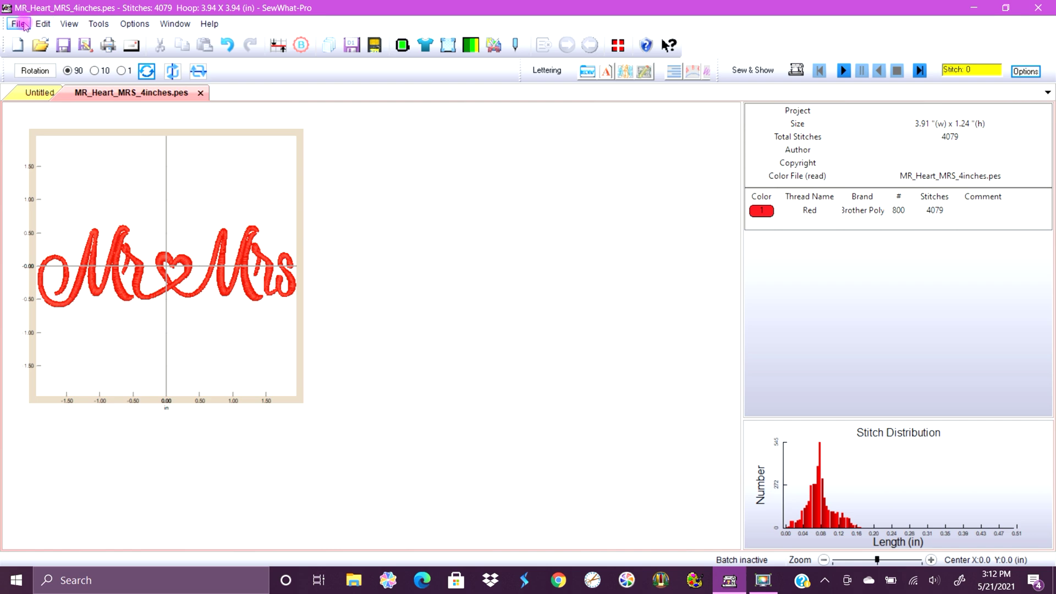
- Merge B.pes from the caps folder's 15 subfolder into the design and place it beneath the start of "Mr", at about X -1.6, Y -1.0 in
{"action": "left_click", "coordinate": [22, 24]}
{"action": "left_click", "coordinate": [39, 71]}
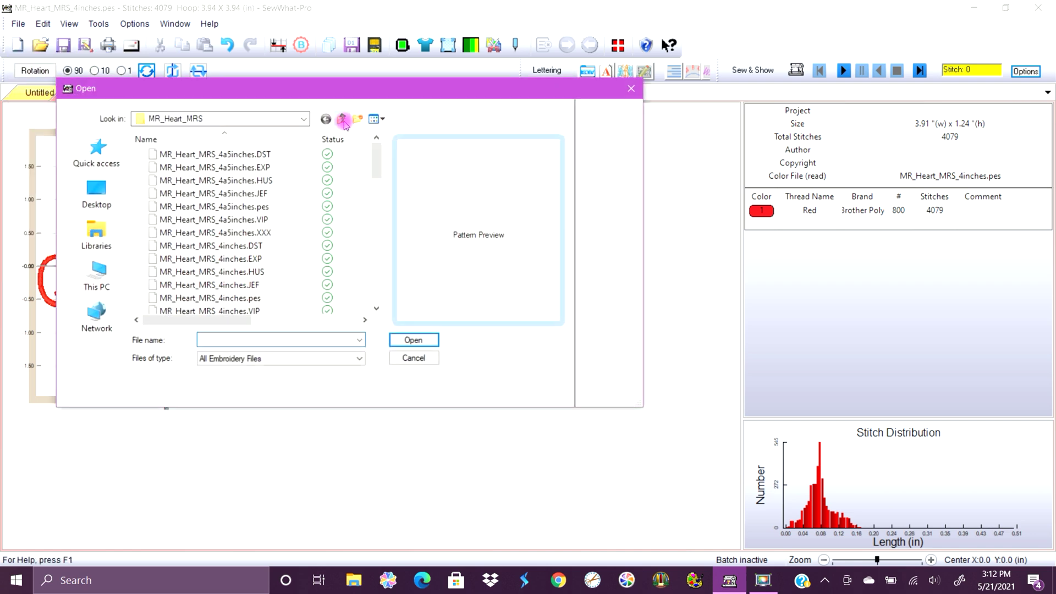
{"action": "left_click", "coordinate": [343, 119]}
{"action": "double_click", "coordinate": [200, 195]}
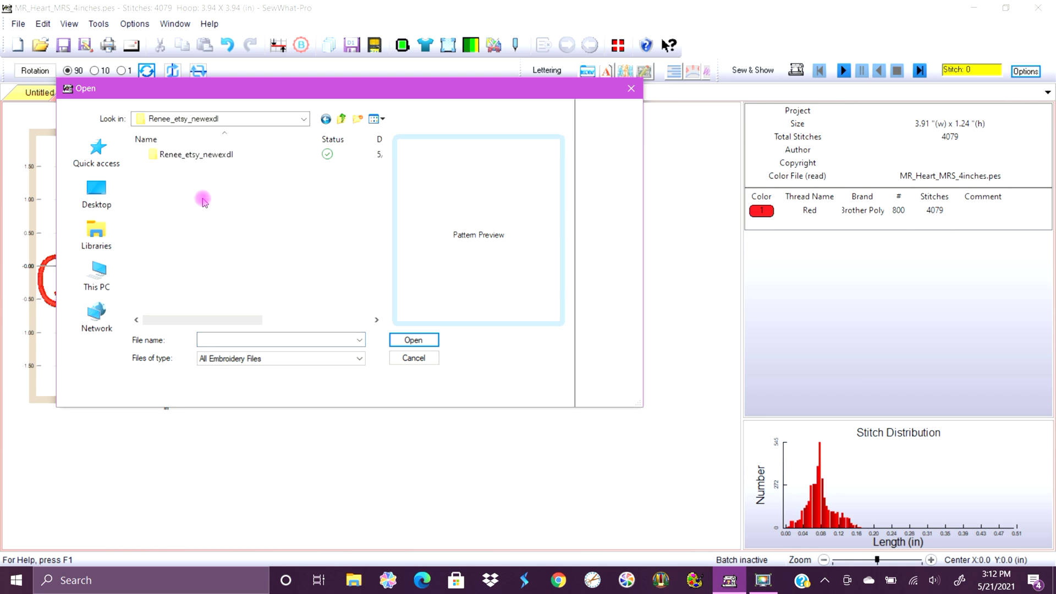
{"action": "double_click", "coordinate": [191, 154]}
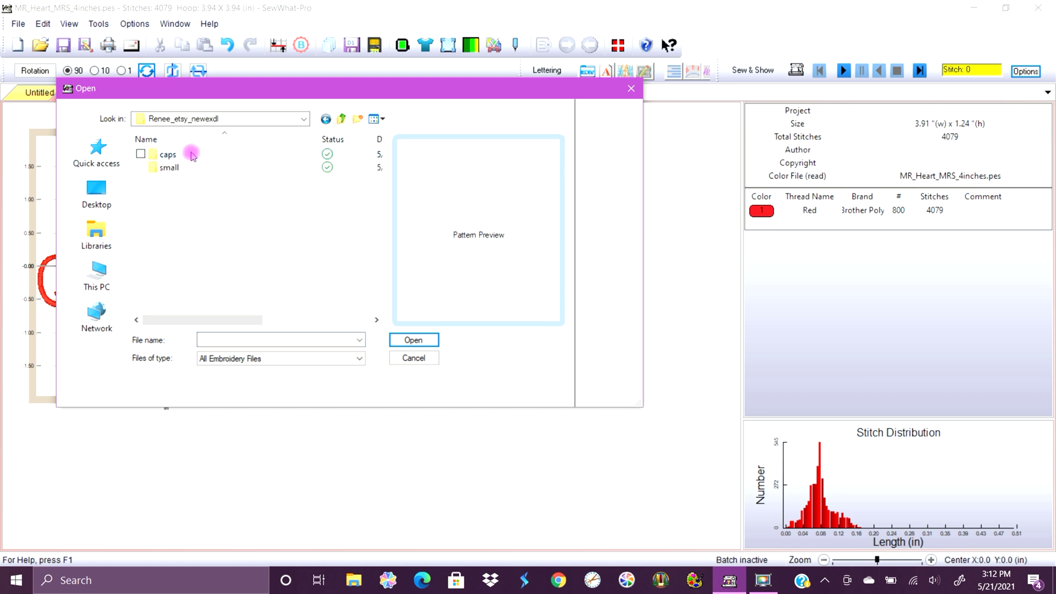
{"action": "double_click", "coordinate": [192, 154]}
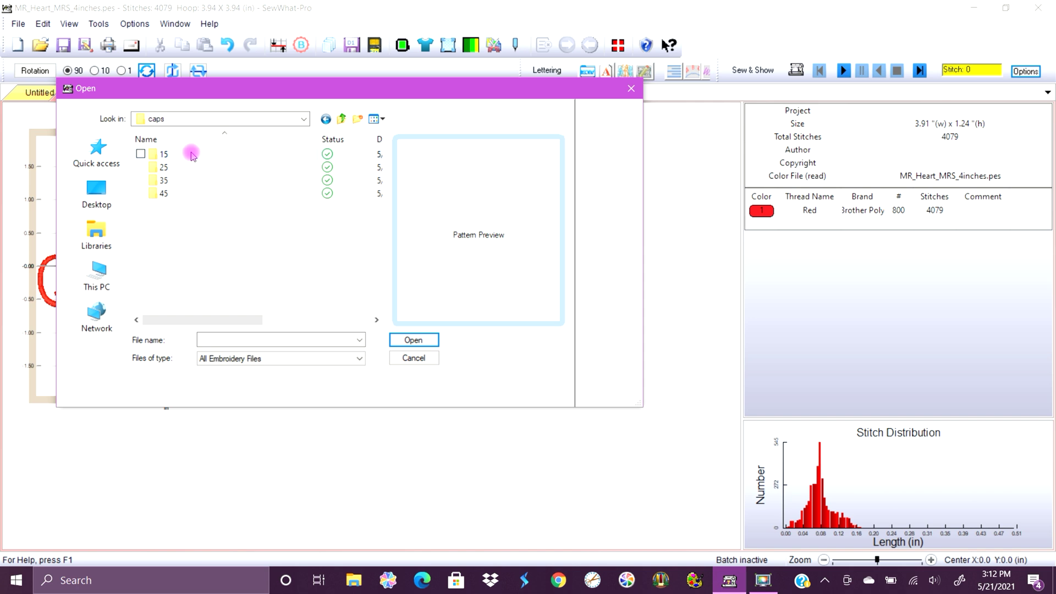
{"action": "double_click", "coordinate": [192, 154]}
{"action": "scroll", "coordinate": [223, 198], "scroll_direction": "down", "scroll_amount": 7}
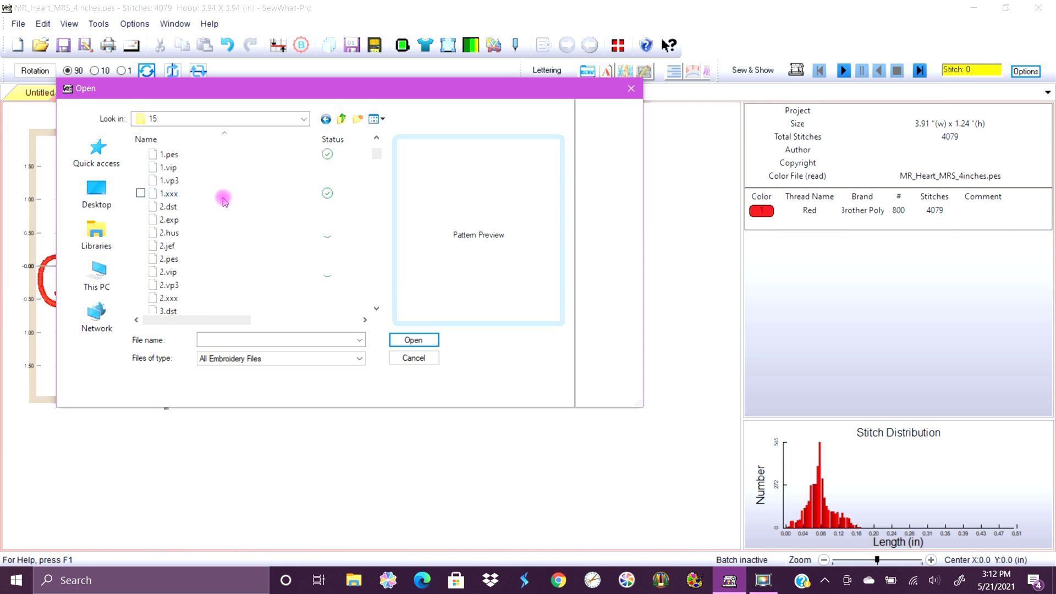
{"action": "scroll", "coordinate": [223, 202], "scroll_direction": "down", "scroll_amount": 16}
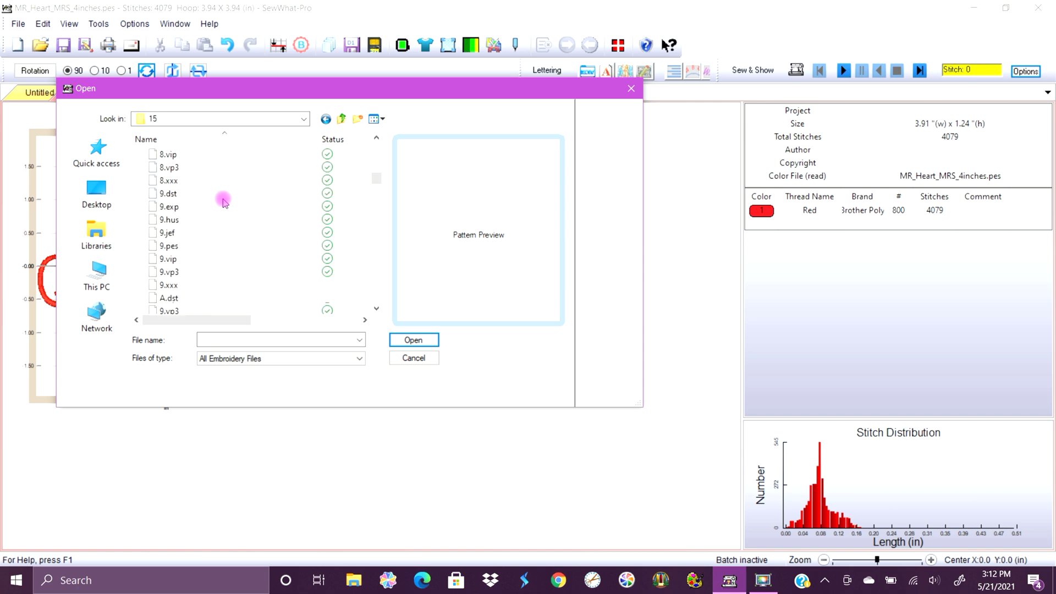
{"action": "scroll", "coordinate": [223, 202], "scroll_direction": "down", "scroll_amount": 12}
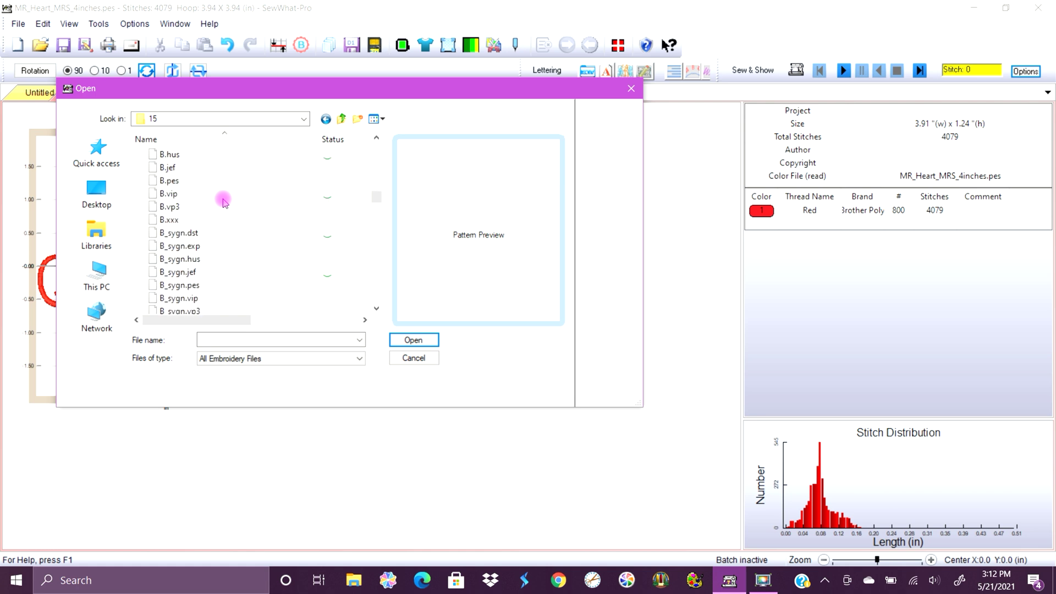
{"action": "scroll", "coordinate": [212, 209], "scroll_direction": "down", "scroll_amount": 2}
{"action": "scroll", "coordinate": [212, 209], "scroll_direction": "up", "scroll_amount": 2}
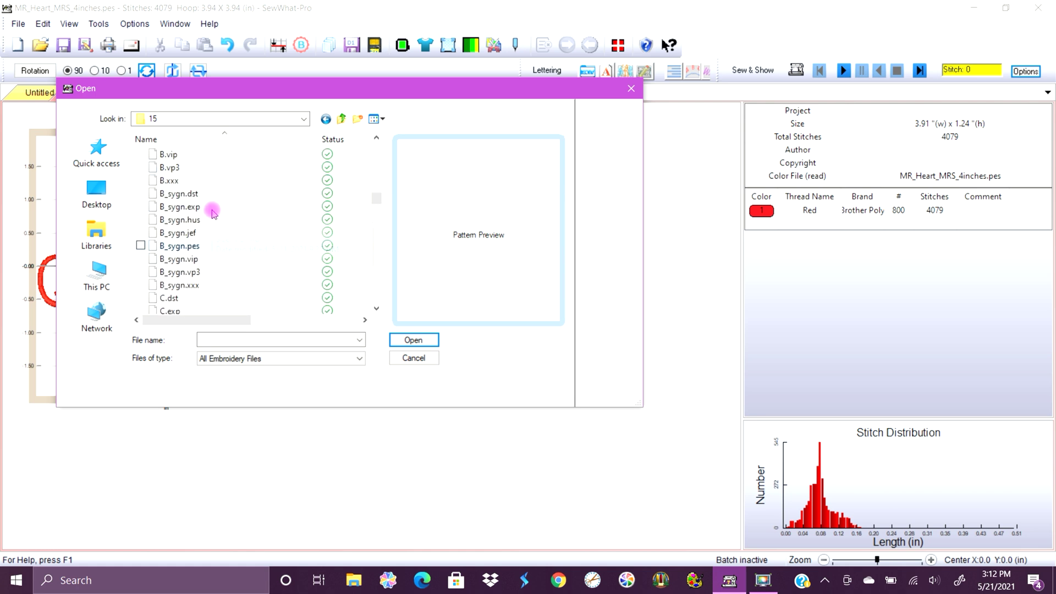
{"action": "scroll", "coordinate": [169, 184], "scroll_direction": "up", "scroll_amount": 1}
{"action": "left_click", "coordinate": [168, 184]}
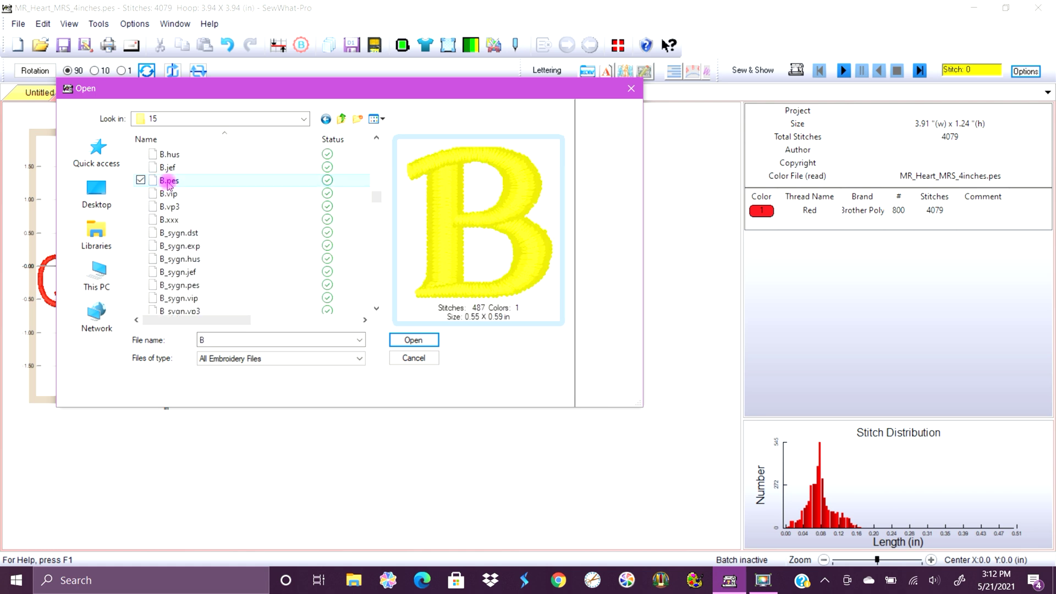
{"action": "left_click", "coordinate": [412, 340]}
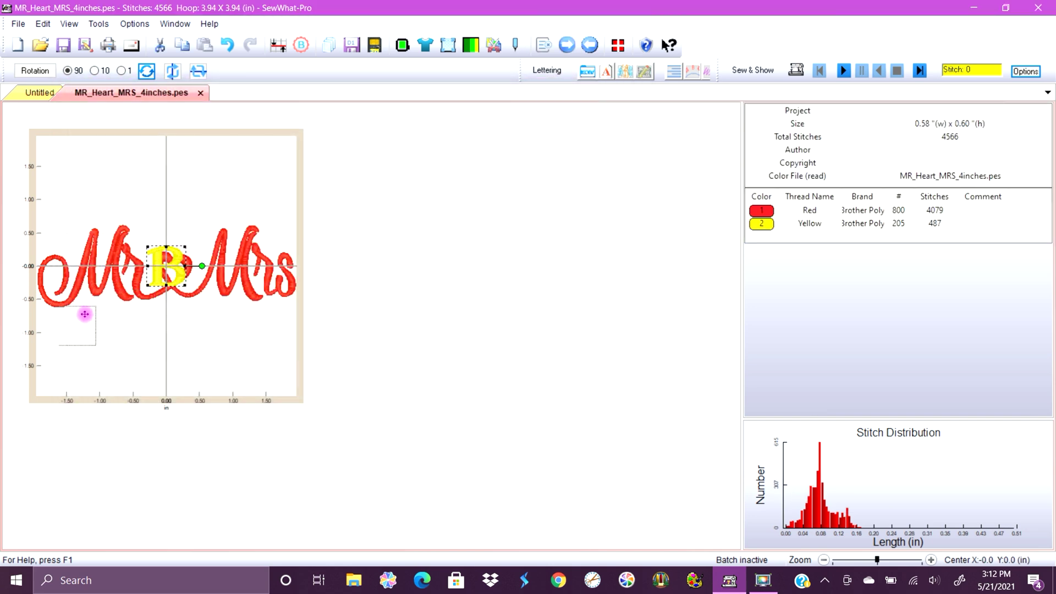
{"action": "left_click_drag", "start_coordinate": [70, 323], "coordinate": [69, 325]}
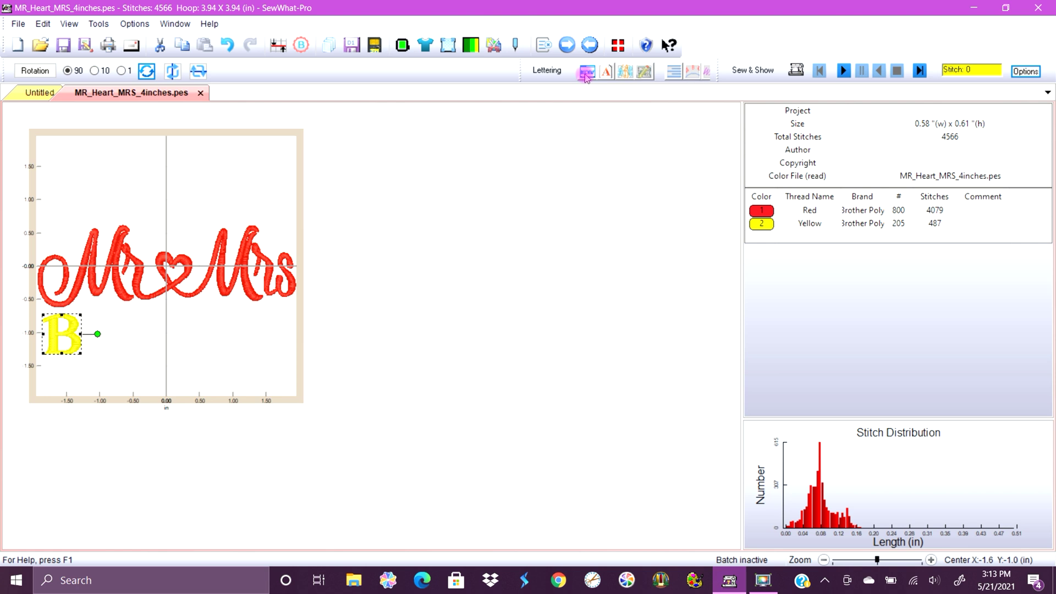
- Show the lettering album icons and remove the MR_Heart_MRS folder from the album view
{"action": "left_click", "coordinate": [586, 72]}
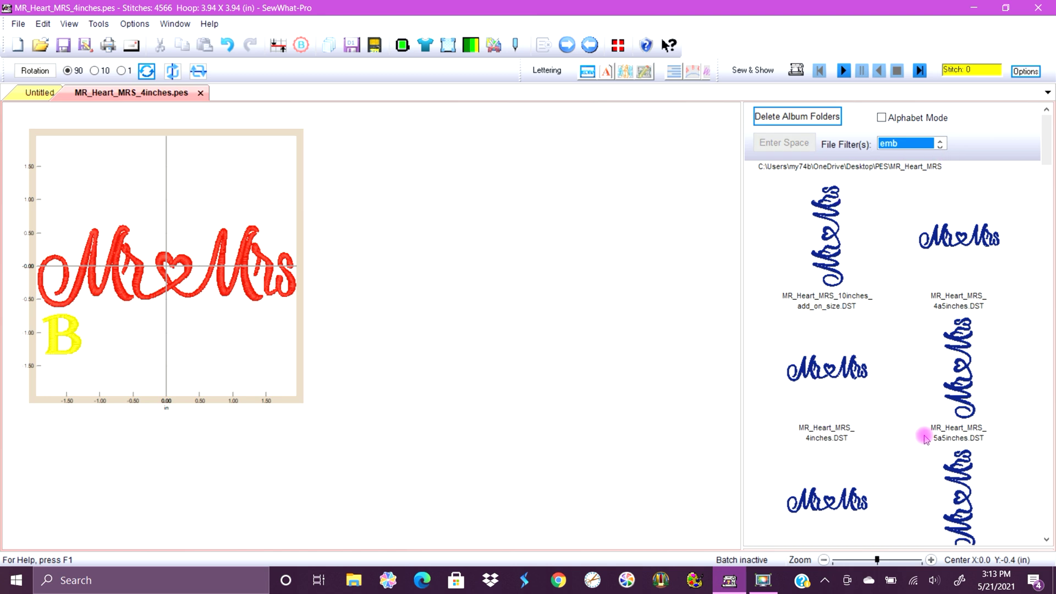
{"action": "scroll", "coordinate": [925, 434], "scroll_direction": "down", "scroll_amount": 2}
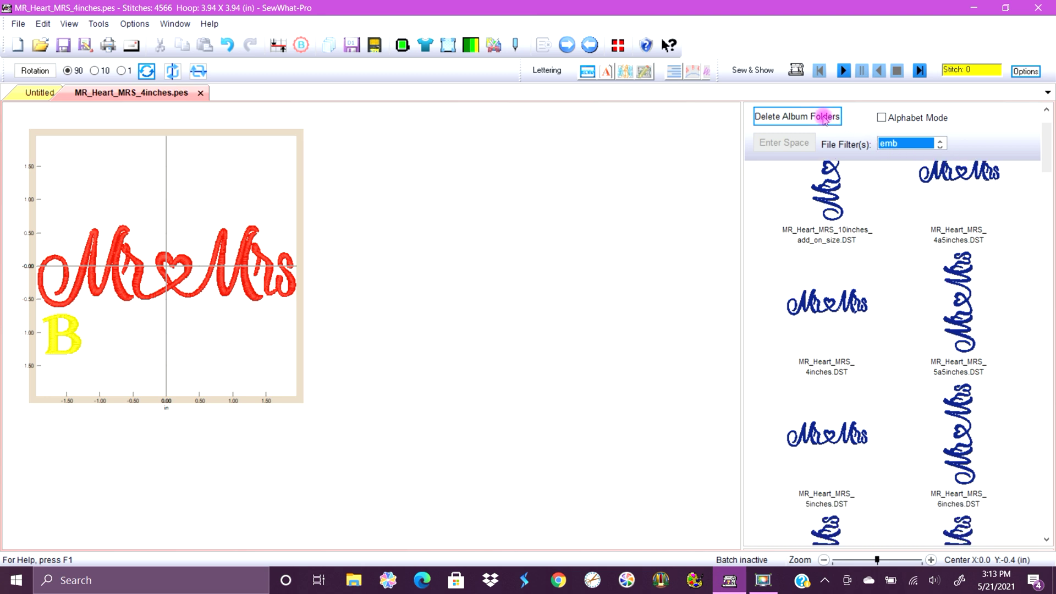
{"action": "left_click", "coordinate": [824, 118]}
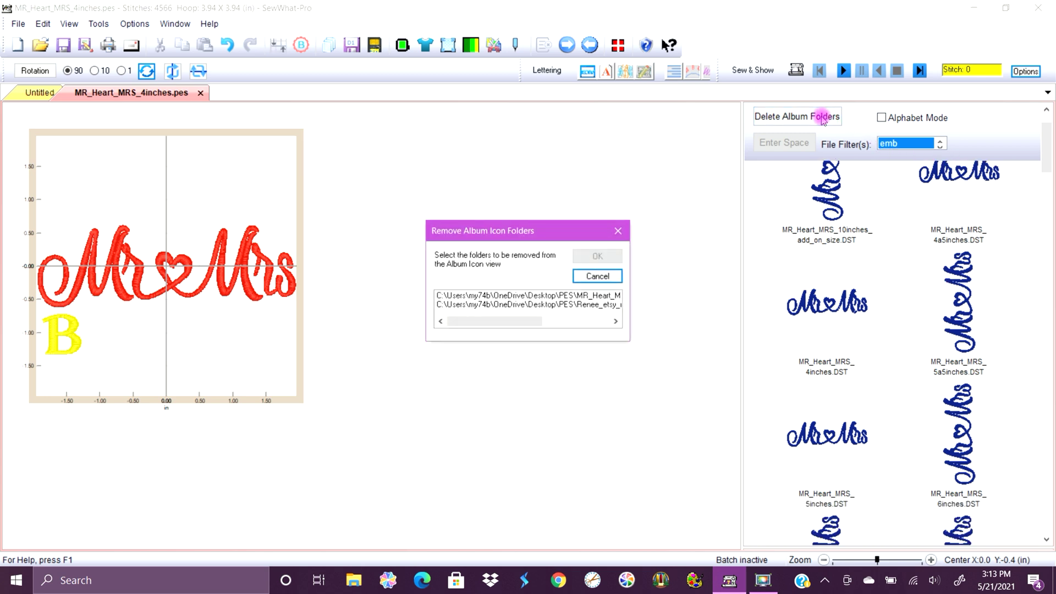
{"action": "left_click", "coordinate": [589, 298]}
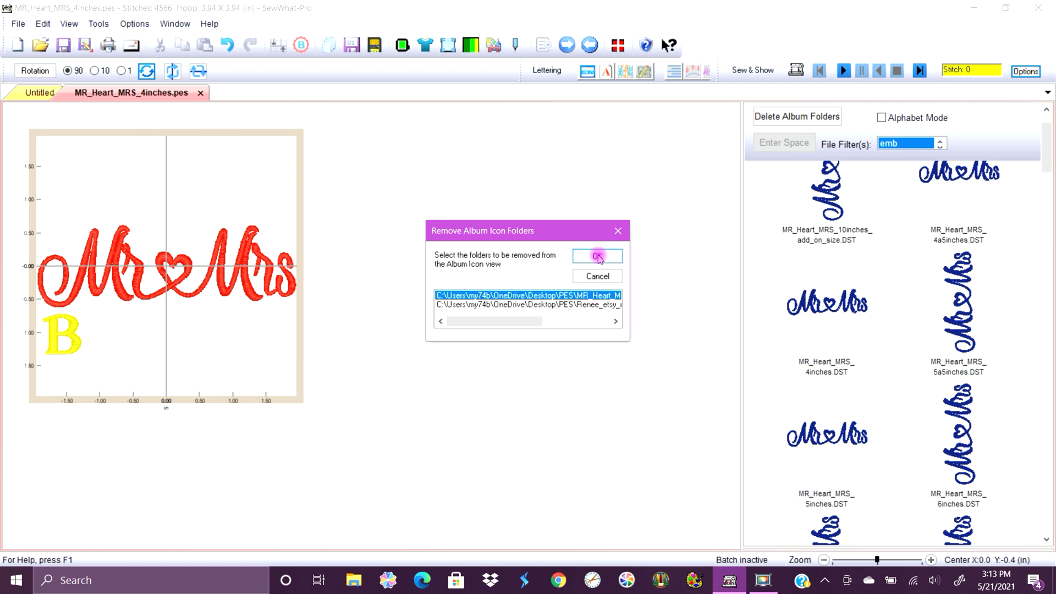
{"action": "left_click", "coordinate": [598, 257]}
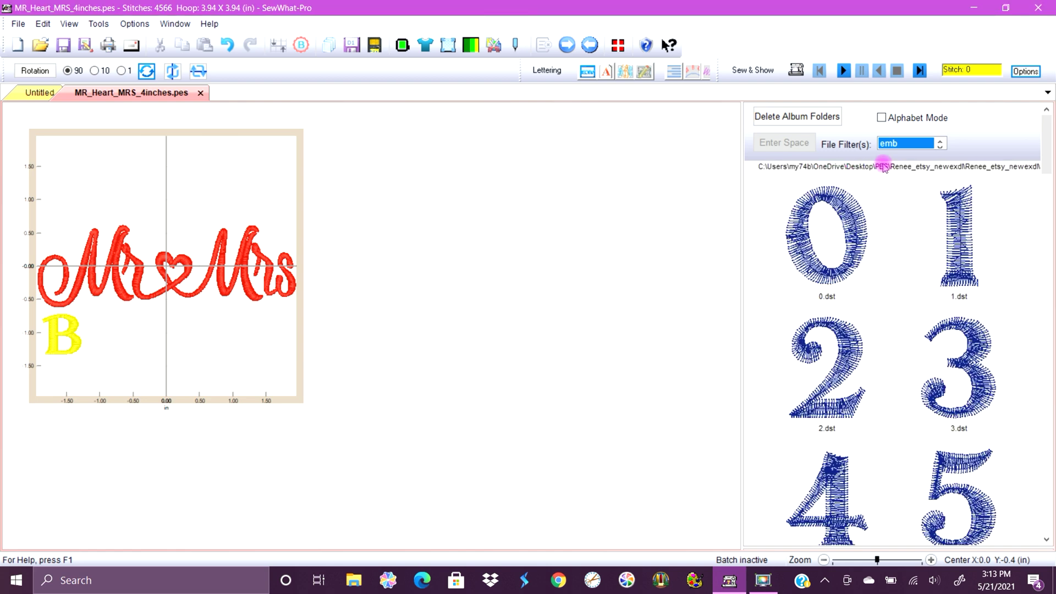
- Set the album's file filter to pes and turn on Alphabet Mode
{"action": "left_click", "coordinate": [940, 147]}
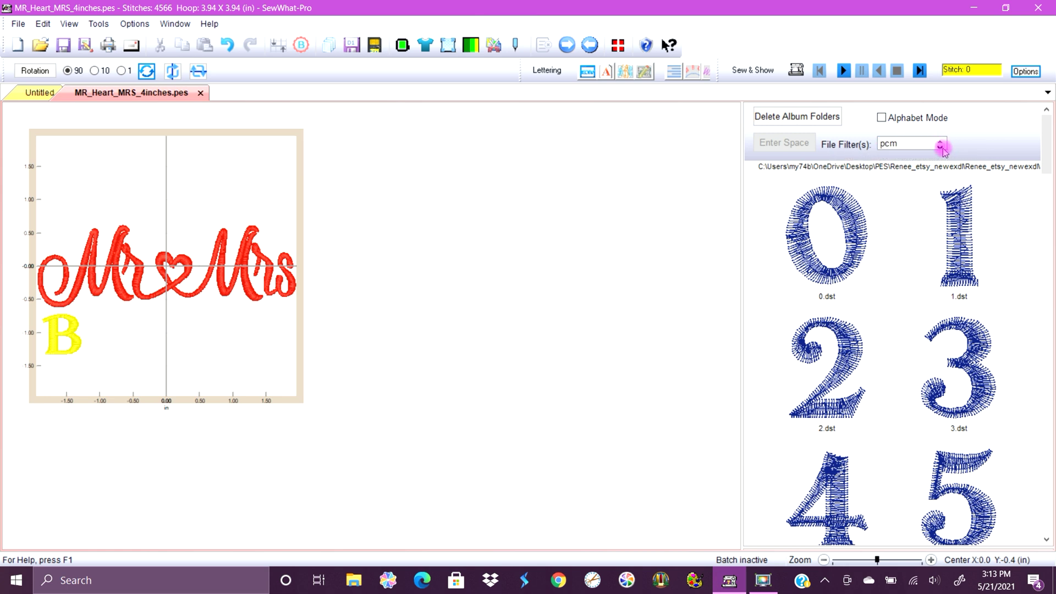
{"action": "left_click", "coordinate": [941, 148]}
{"action": "left_click", "coordinate": [940, 148]}
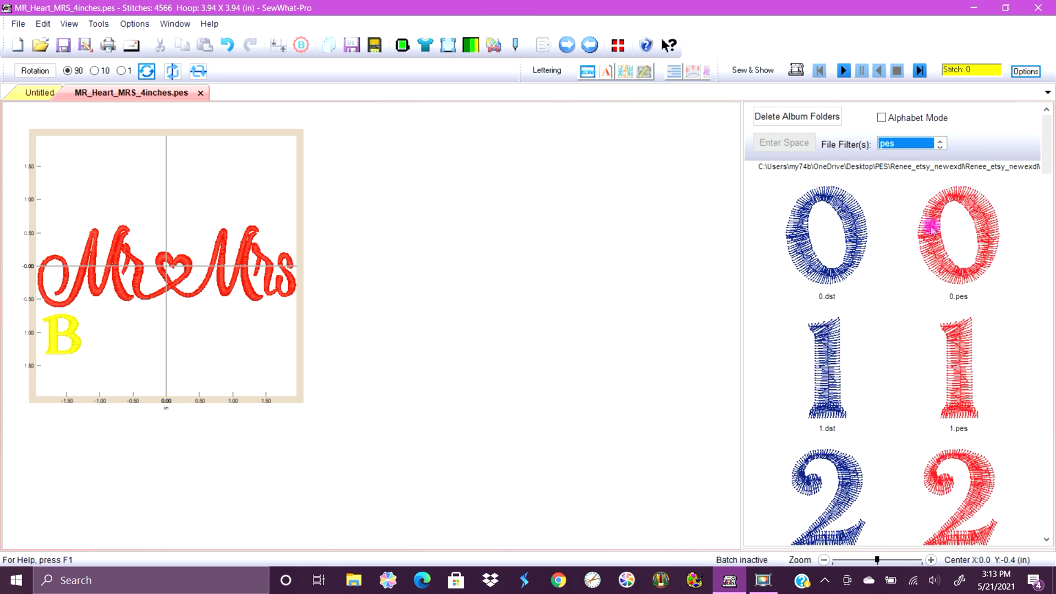
{"action": "left_click", "coordinate": [881, 117]}
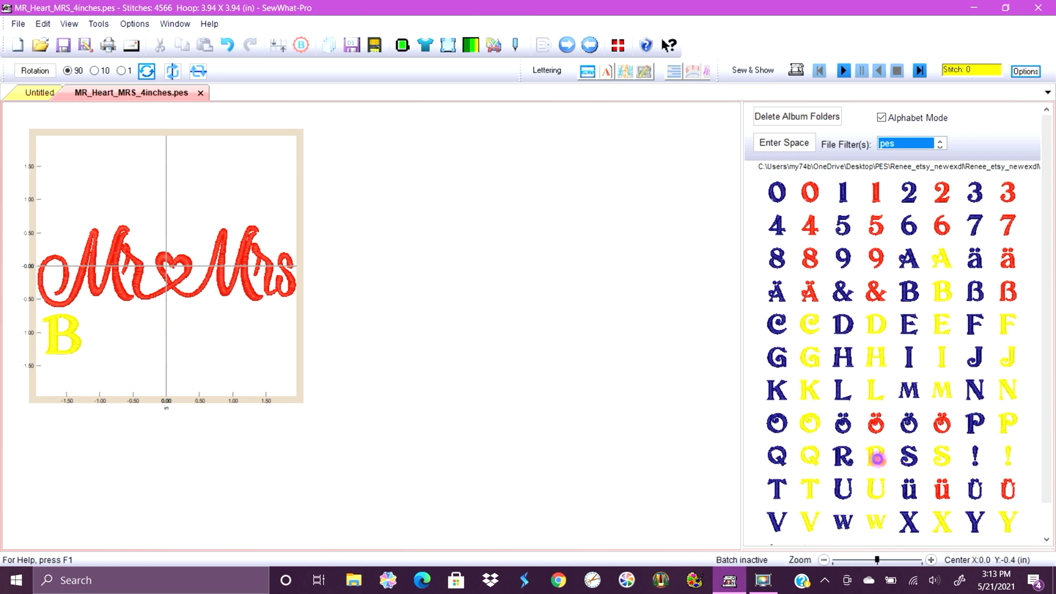
- Add the remaining five letters of the couple's surname after the B, using the yellow PES letters in the album
{"action": "left_click", "coordinate": [877, 457]}
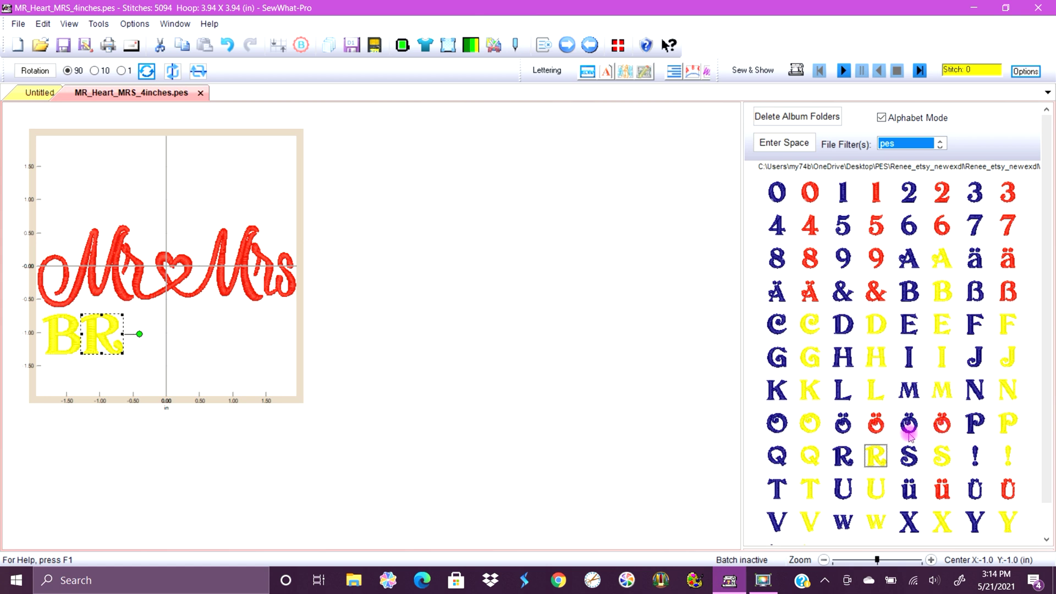
{"action": "left_click", "coordinate": [812, 425]}
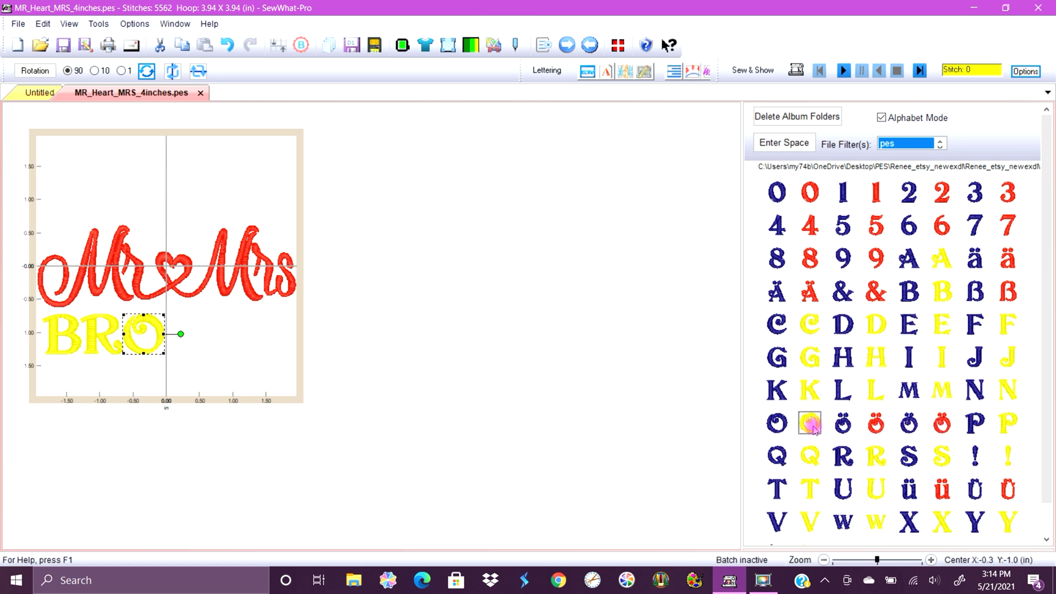
{"action": "left_click", "coordinate": [876, 520]}
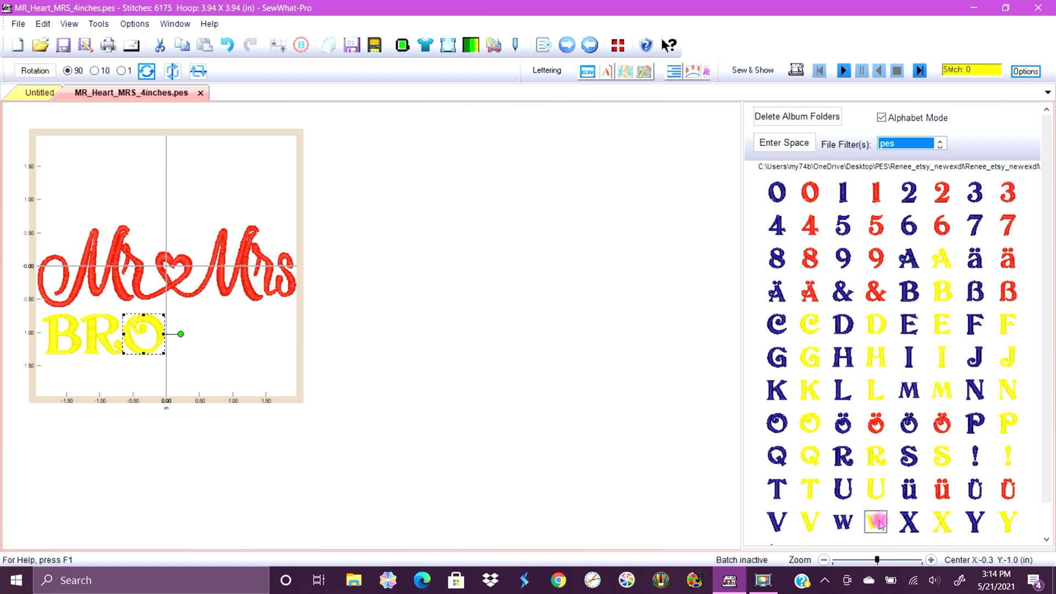
{"action": "left_click", "coordinate": [1006, 392]}
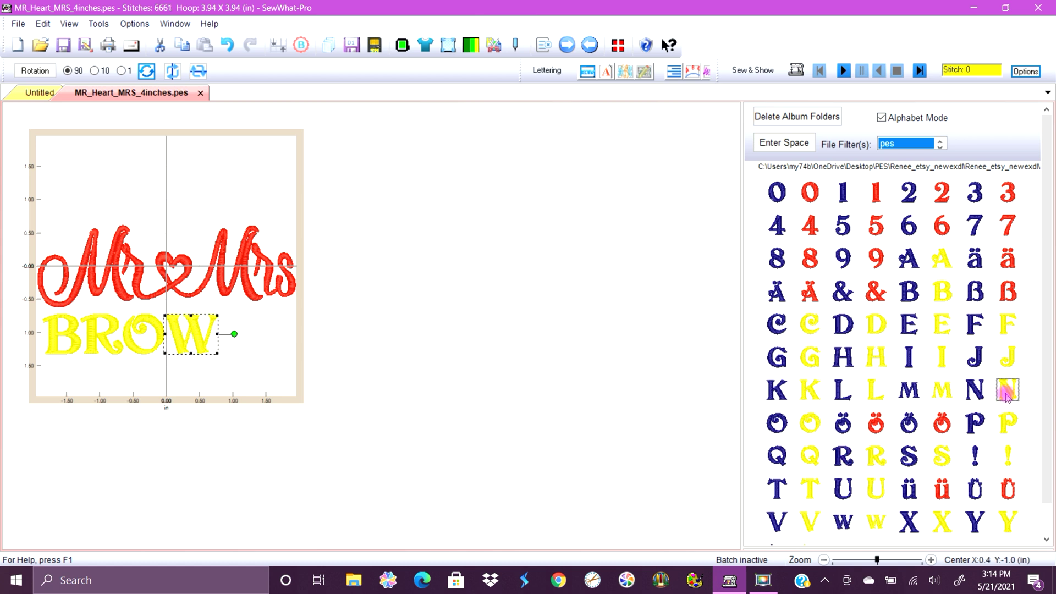
{"action": "left_click", "coordinate": [942, 327]}
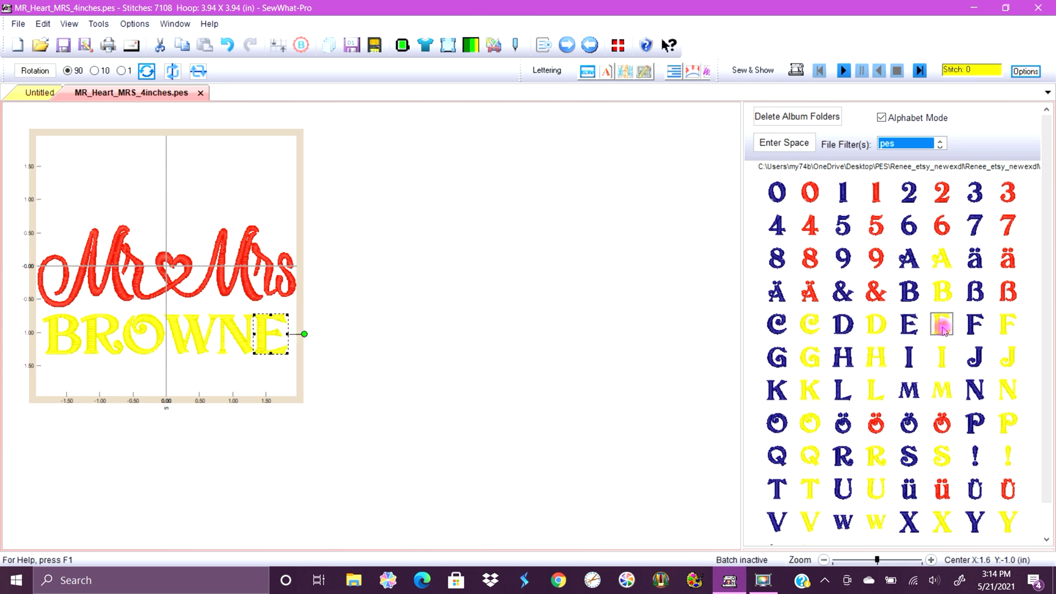
- Select all letters of the surname together and shift them slightly to centre them beneath the Mr and Mrs design, at X 0.0, Y -1.0 in
{"action": "left_click", "coordinate": [430, 389]}
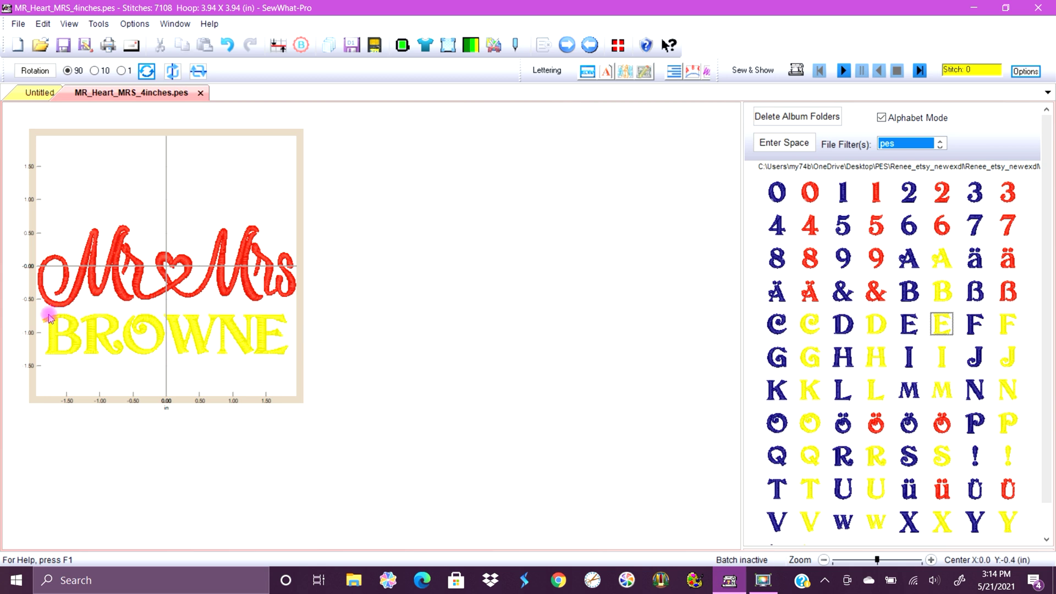
{"action": "left_click_drag", "start_coordinate": [46, 311], "coordinate": [316, 379]}
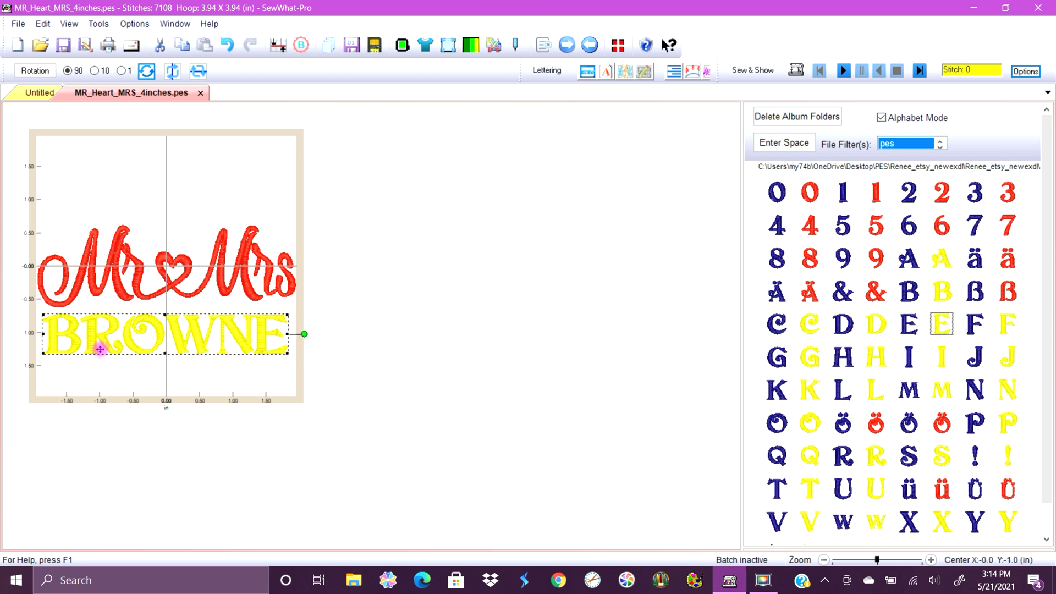
{"action": "left_click_drag", "start_coordinate": [131, 341], "coordinate": [137, 340]}
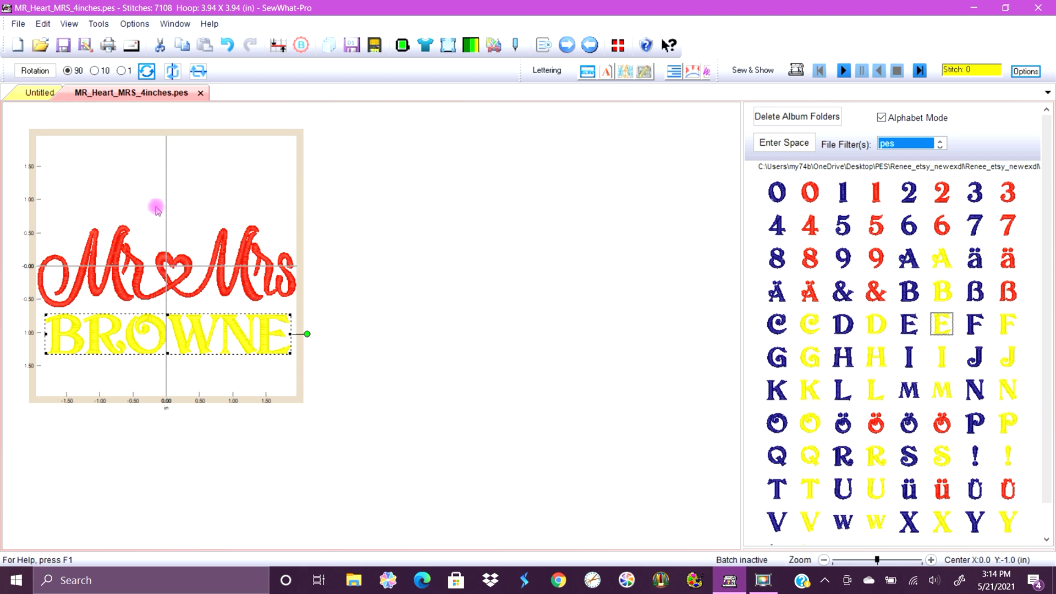
{"action": "left_click", "coordinate": [56, 183]}
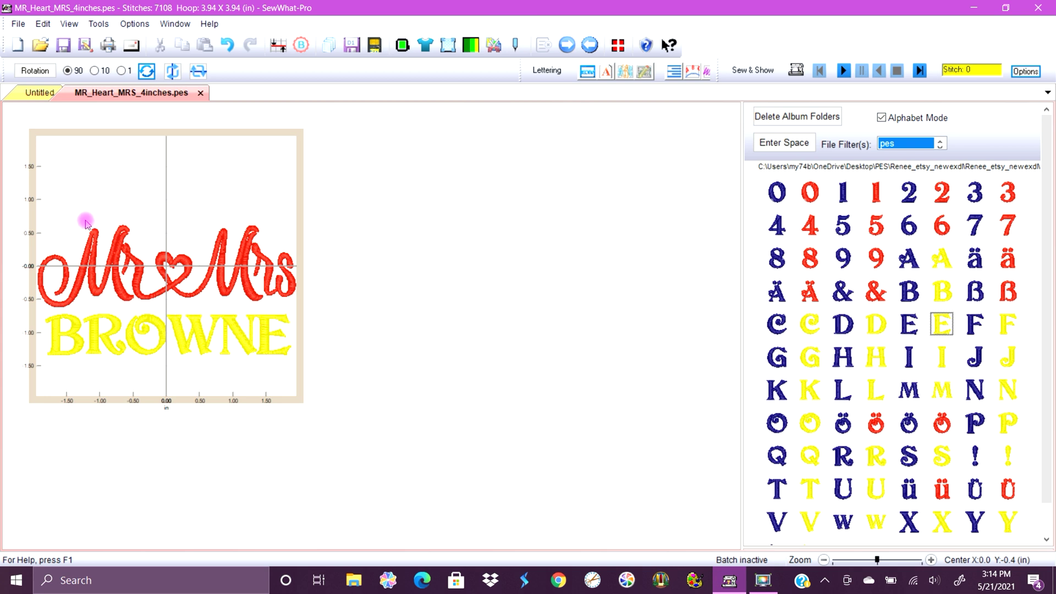
{"action": "left_click_drag", "start_coordinate": [43, 175], "coordinate": [309, 417]}
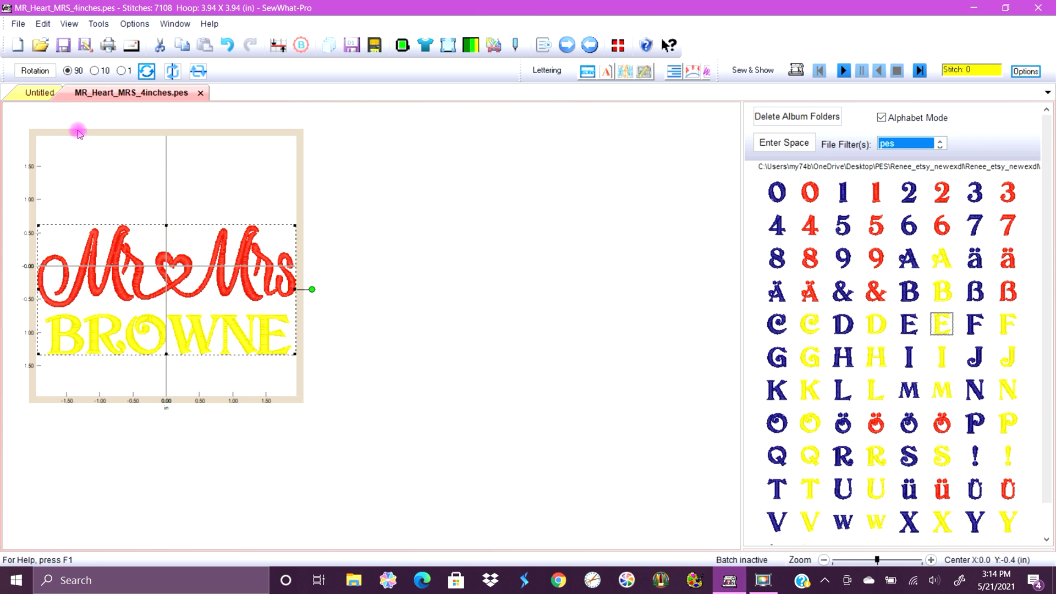
{"action": "left_click", "coordinate": [40, 24]}
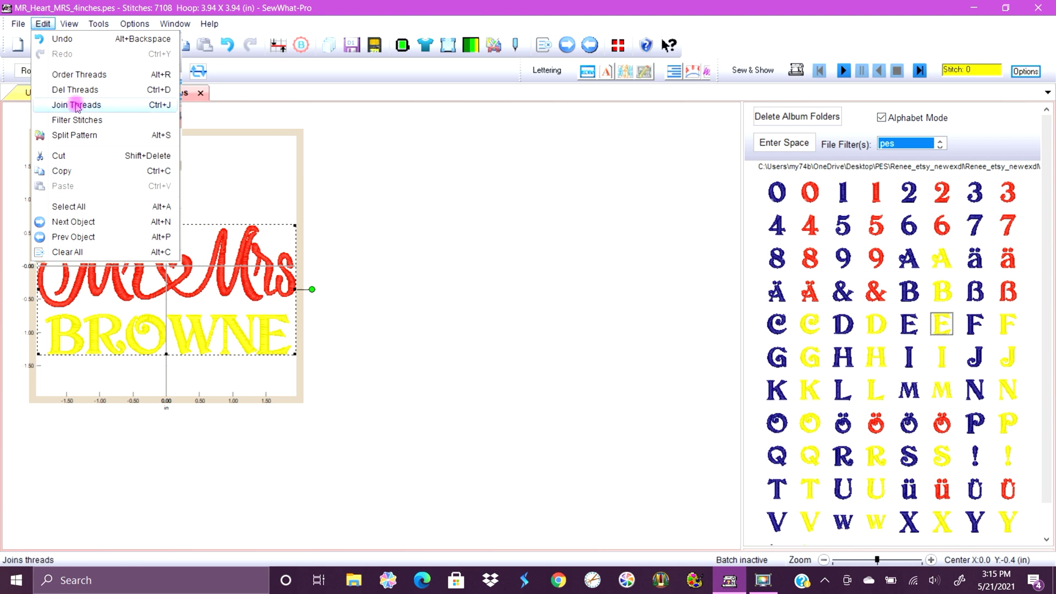
{"action": "mouse_move", "coordinate": [91, 26]}
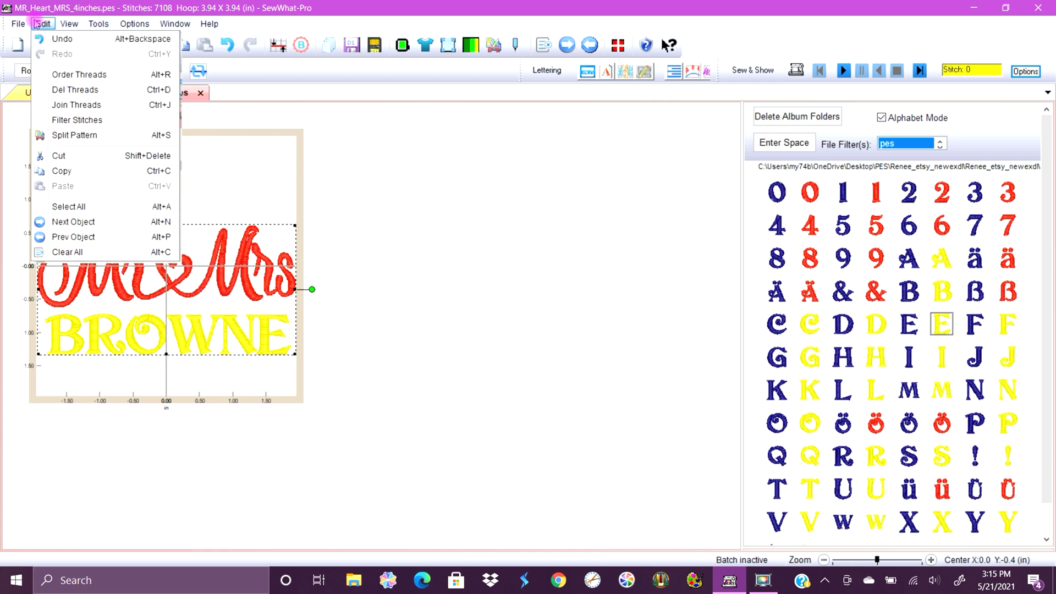
{"action": "mouse_move", "coordinate": [38, 26]}
{"action": "left_click", "coordinate": [271, 182]}
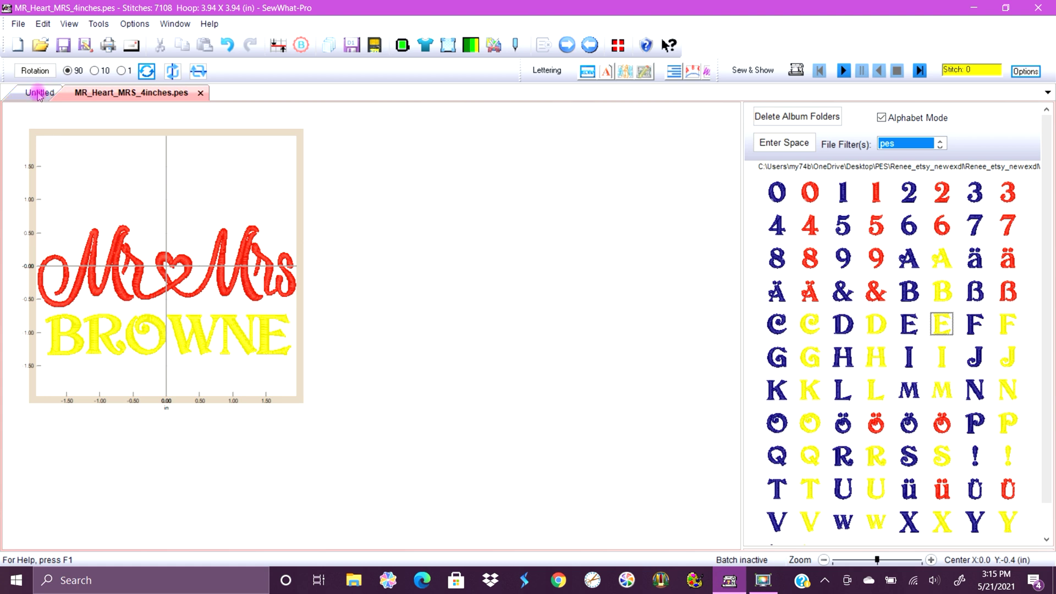
- Change the thread colour of the Mr and Mrs lettering to Yellow 205 from the Brother Poly palette
{"action": "left_click", "coordinate": [110, 274]}
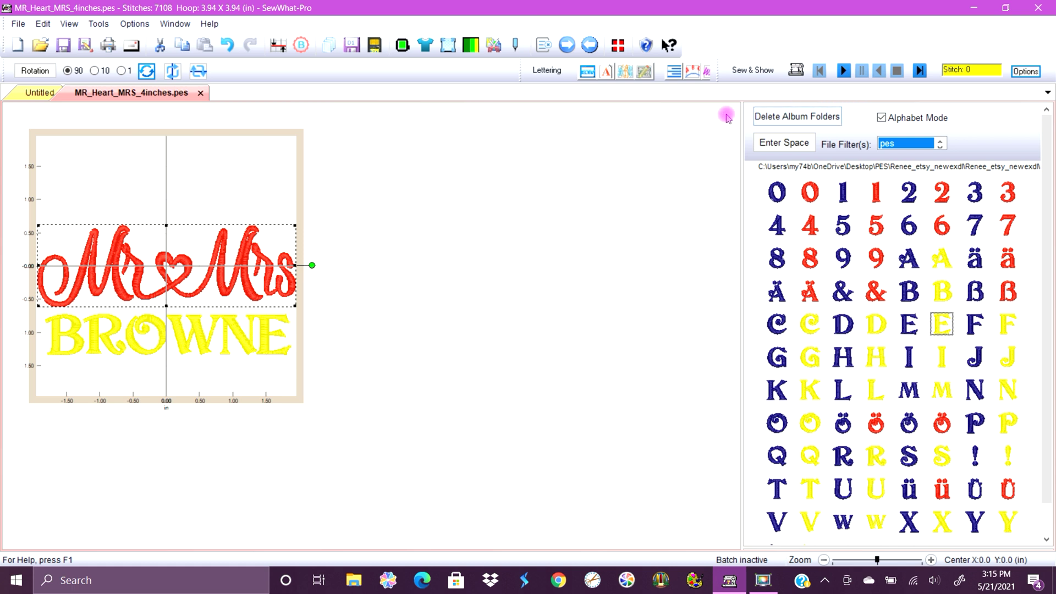
{"action": "left_click", "coordinate": [586, 76]}
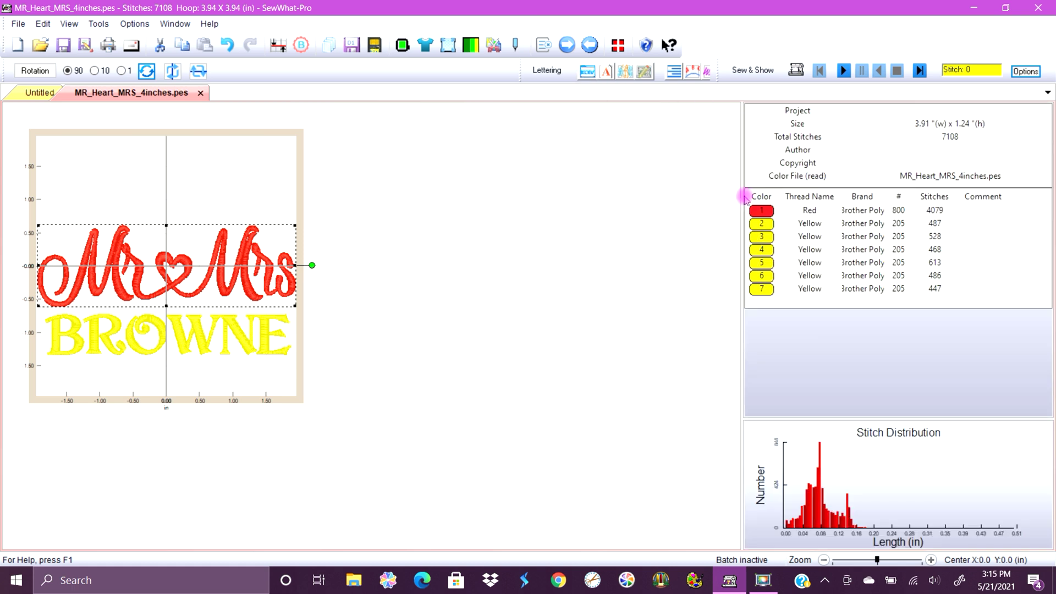
{"action": "left_click", "coordinate": [762, 211]}
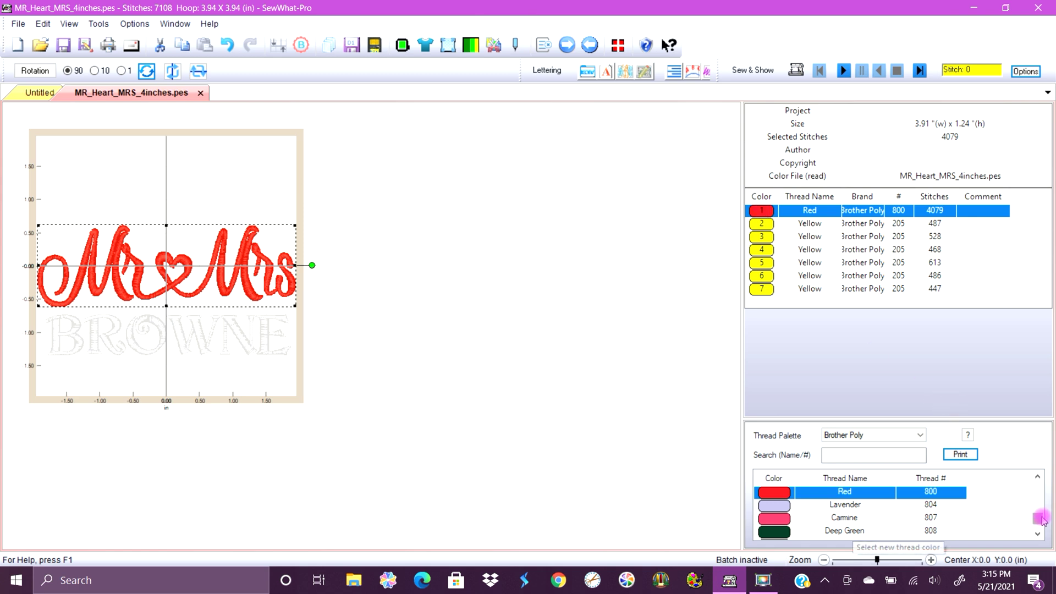
{"action": "left_click_drag", "start_coordinate": [1038, 517], "coordinate": [1039, 499]}
{"action": "left_click", "coordinate": [786, 532]}
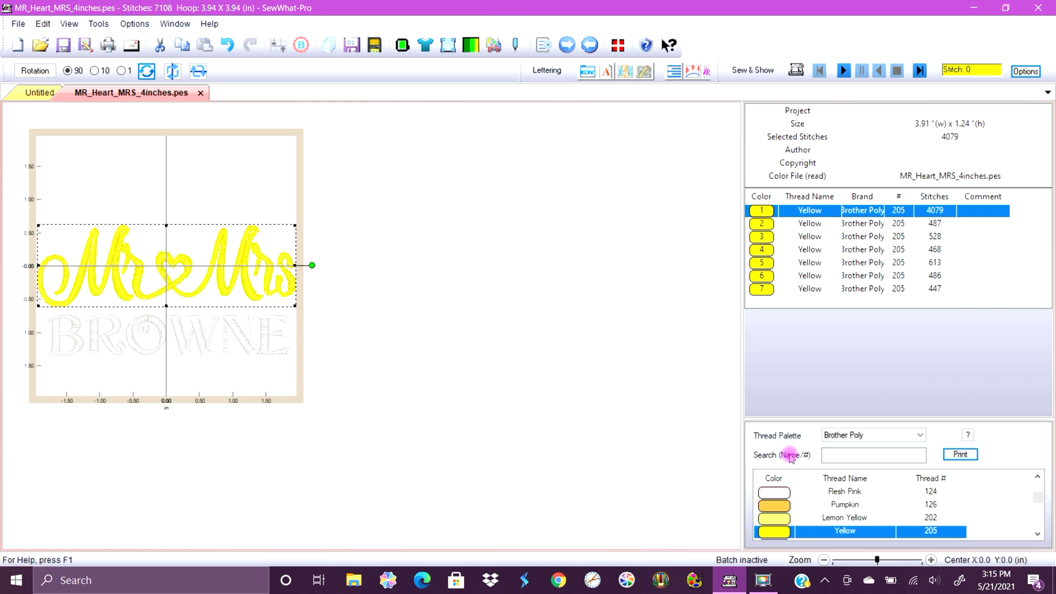
{"action": "left_click", "coordinate": [422, 334]}
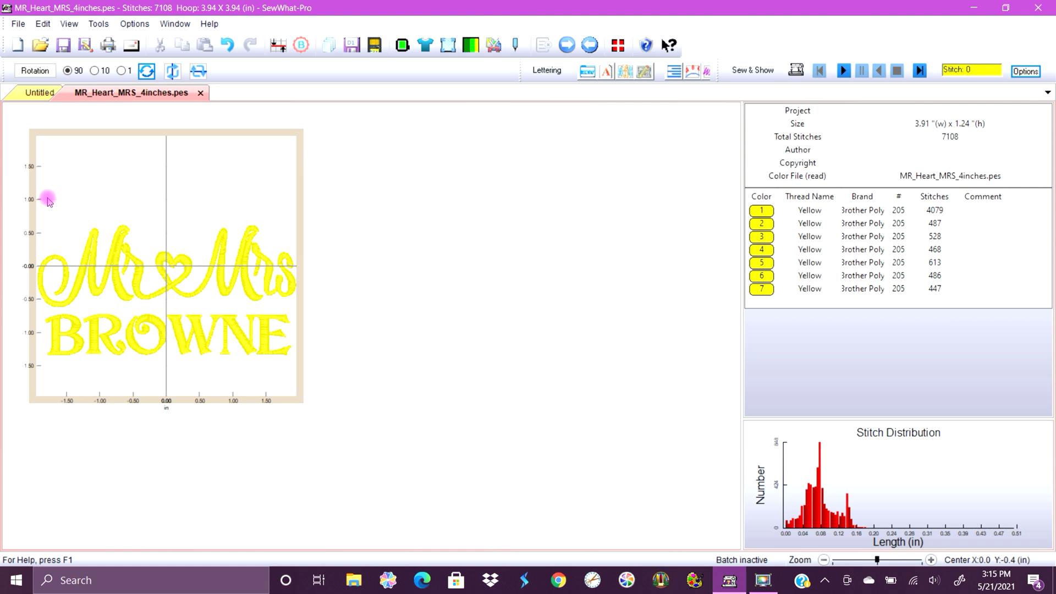
- Select the entire design with the surname and move it to the centre of the hoop, at X 0.0, Y 0.0 in
{"action": "left_click_drag", "start_coordinate": [48, 201], "coordinate": [298, 387]}
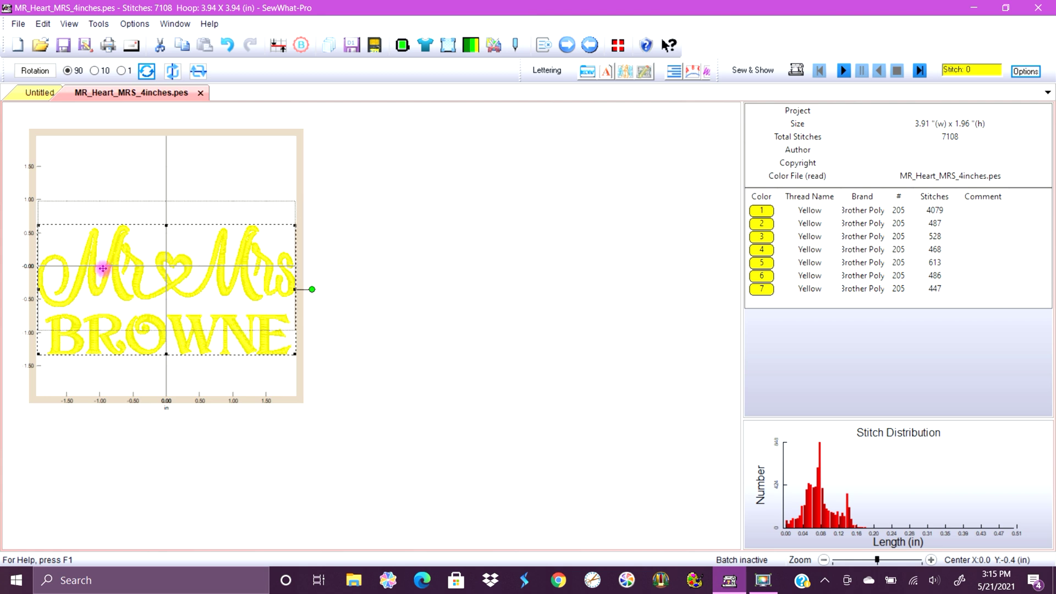
{"action": "key", "text": "ctrl+e"}
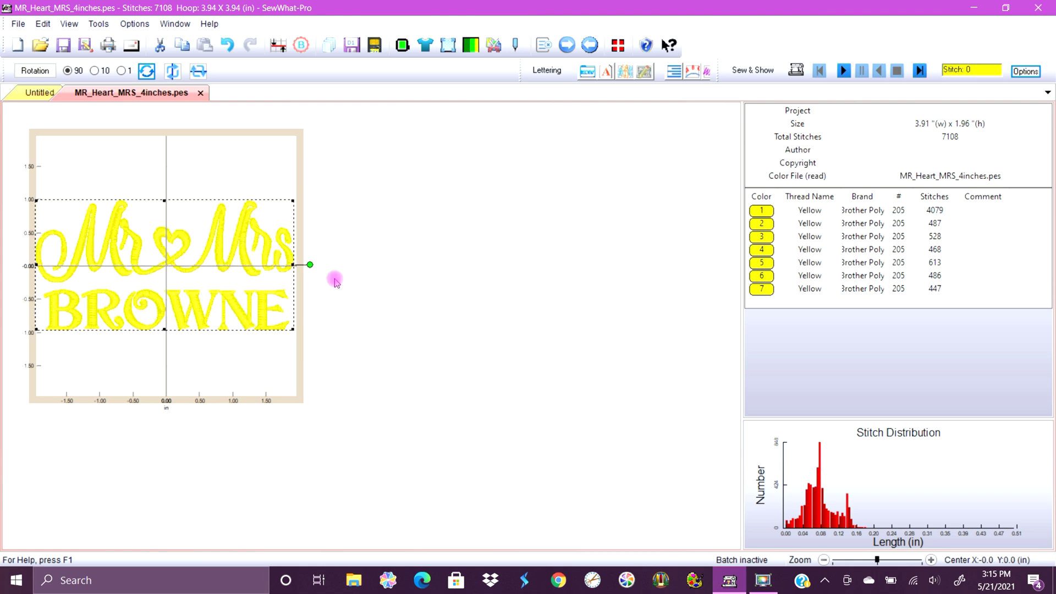
- Try to save the design under the customer's first name as a PES file on the Desktop
{"action": "left_click", "coordinate": [17, 24]}
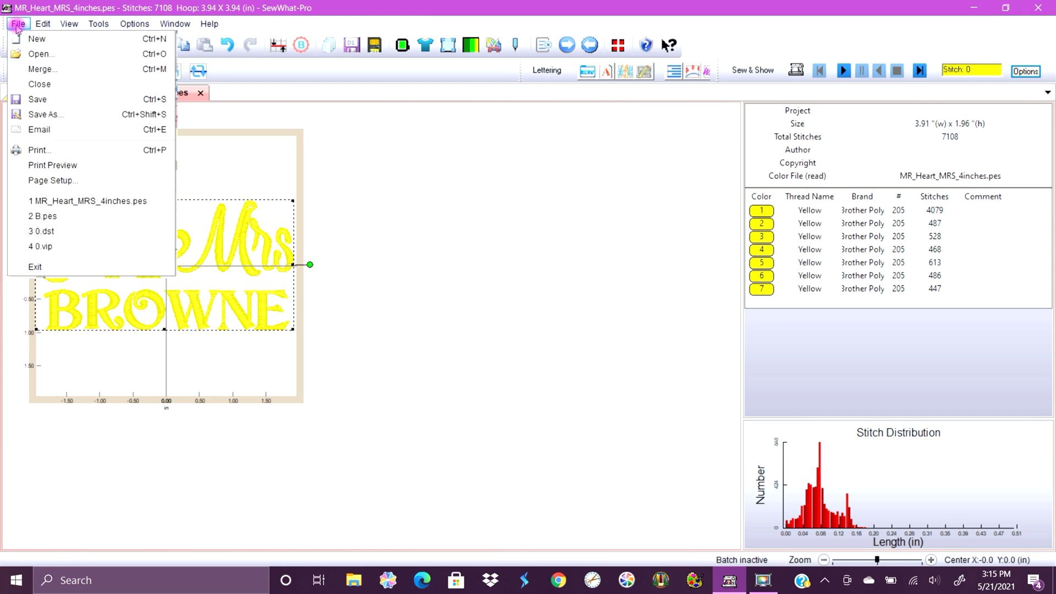
{"action": "left_click", "coordinate": [42, 116]}
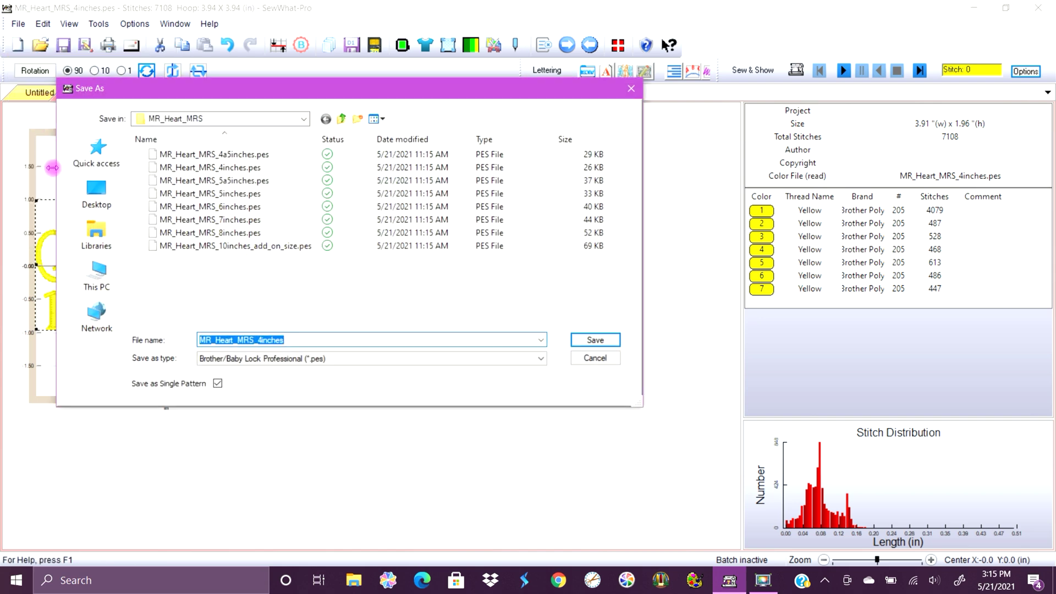
{"action": "left_click", "coordinate": [105, 196]}
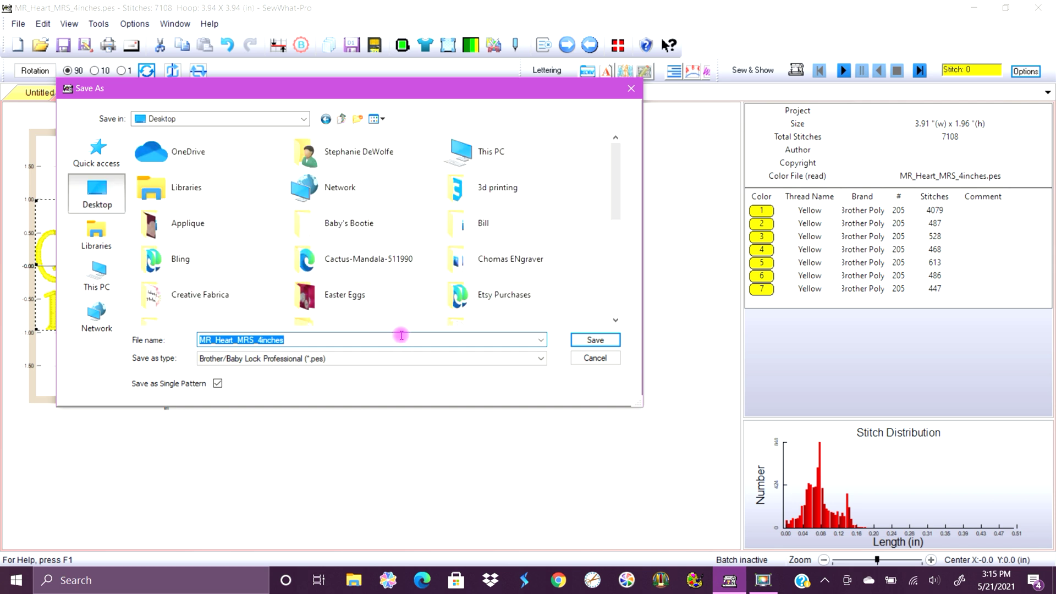
{"action": "type", "text": "Misty"}
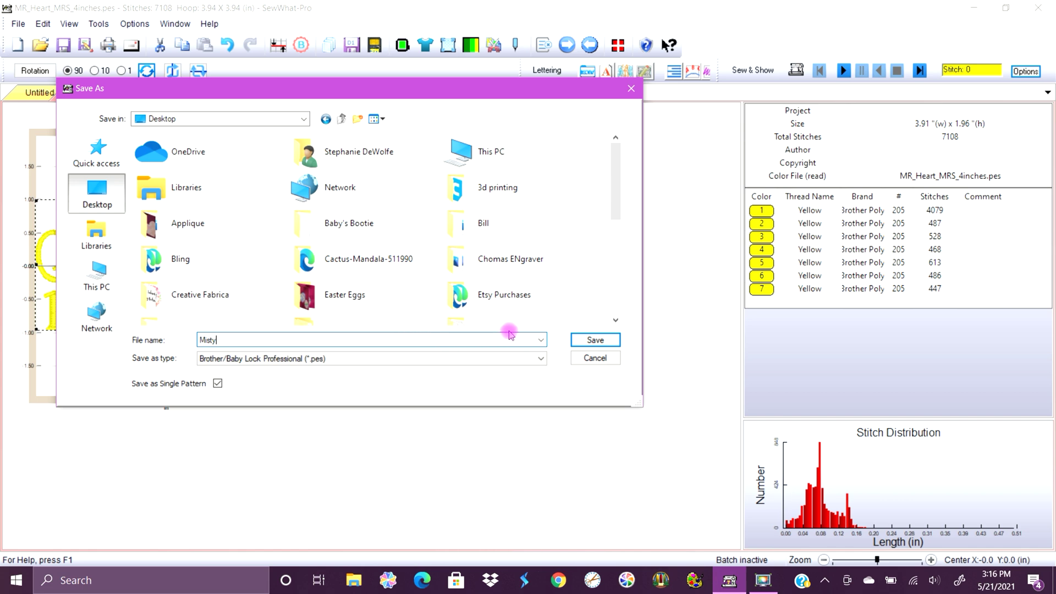
{"action": "left_click", "coordinate": [589, 342]}
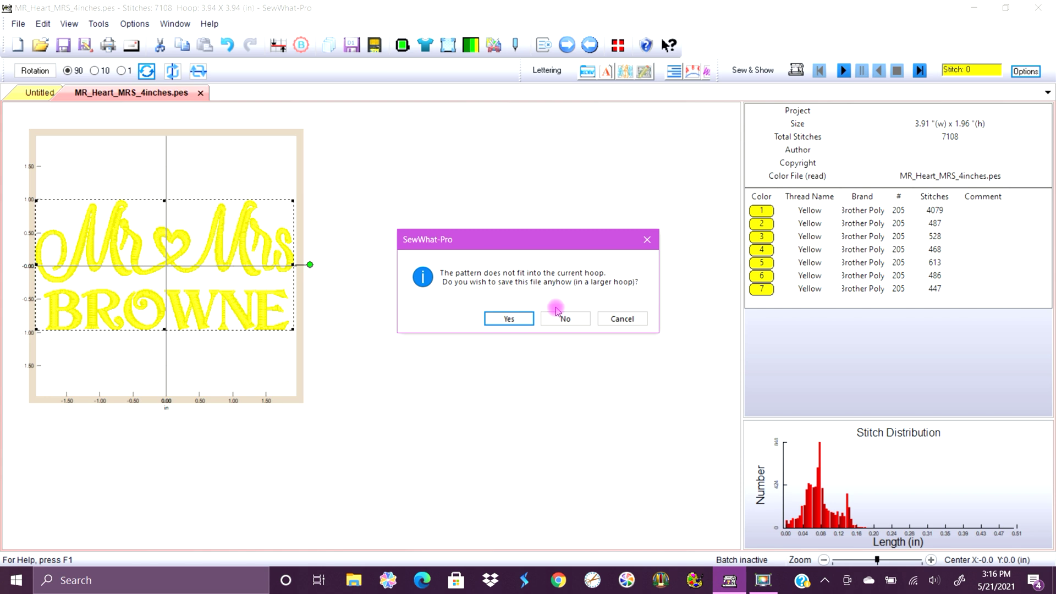
{"action": "left_click", "coordinate": [638, 318]}
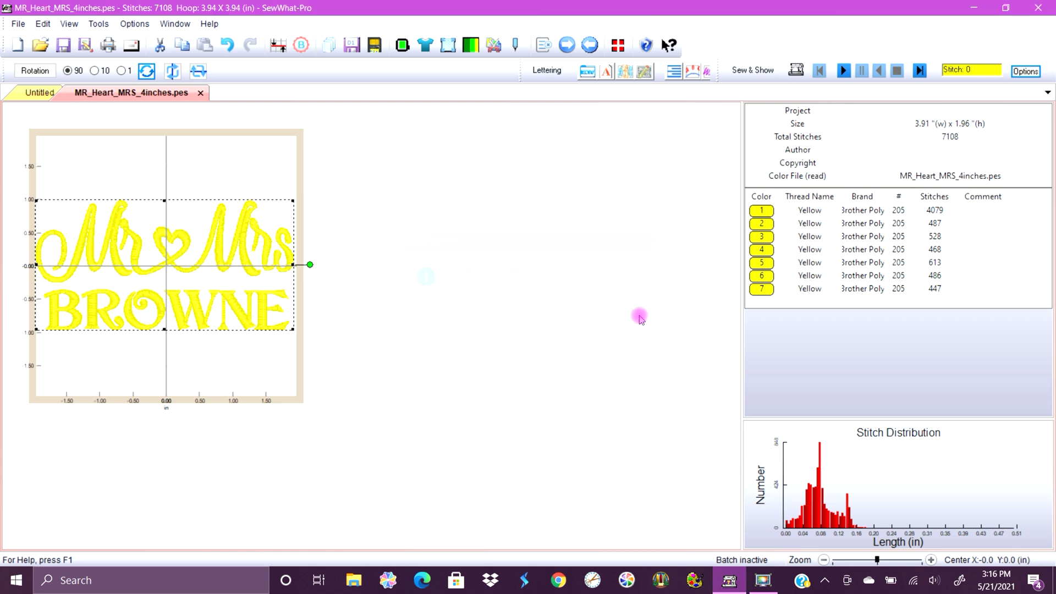
- Resize the selected design to a width of 3.88 in with the aspect ratio locked and stitch density auto-adjusted
{"action": "left_click", "coordinate": [448, 47]}
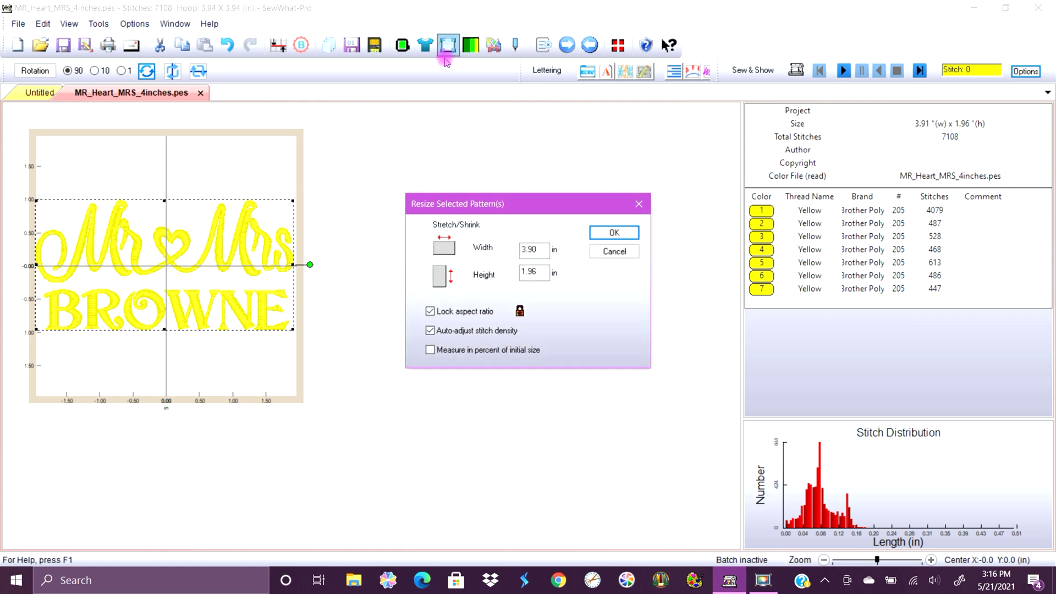
{"action": "left_click", "coordinate": [537, 250]}
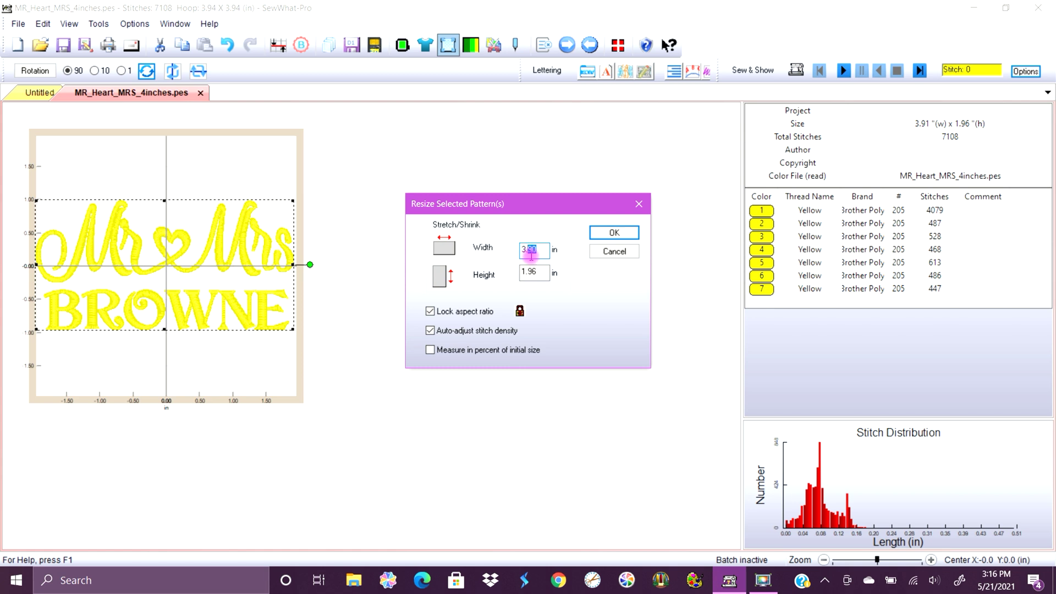
{"action": "type", "text": "88"}
{"action": "left_click", "coordinate": [618, 232]}
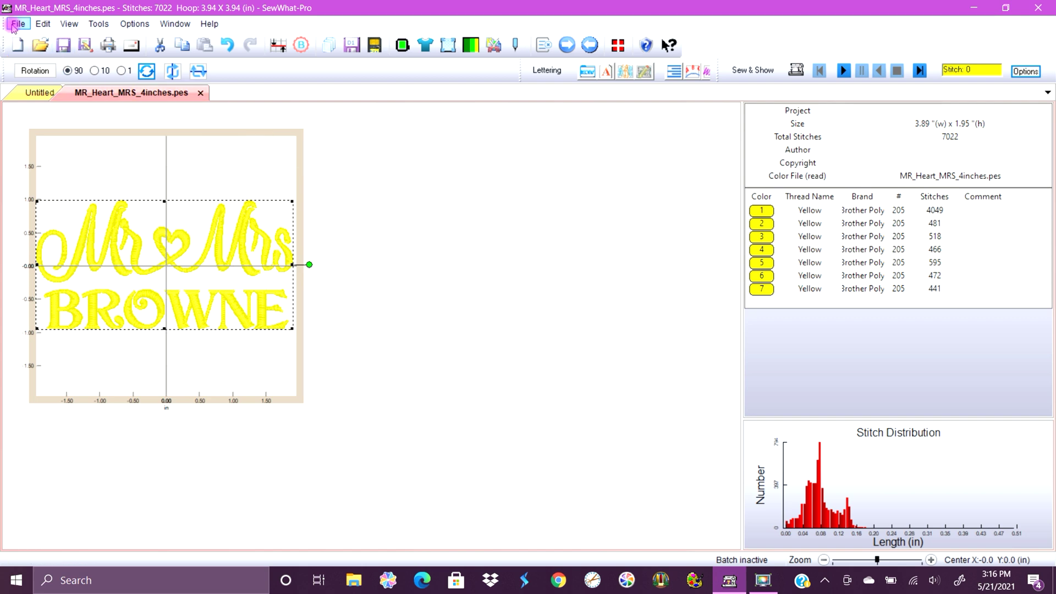
- Save the resized design as a new PES file in the MR_Heart_MRS folder, using the customer's first name as file name
{"action": "left_click", "coordinate": [15, 25]}
{"action": "left_click", "coordinate": [39, 115]}
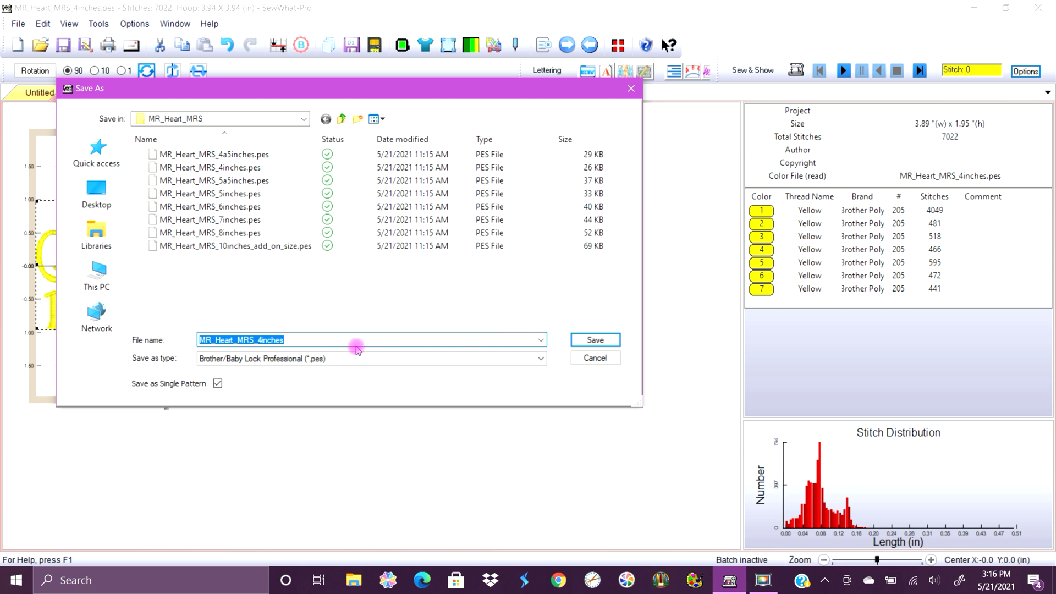
{"action": "type", "text": "Misty"}
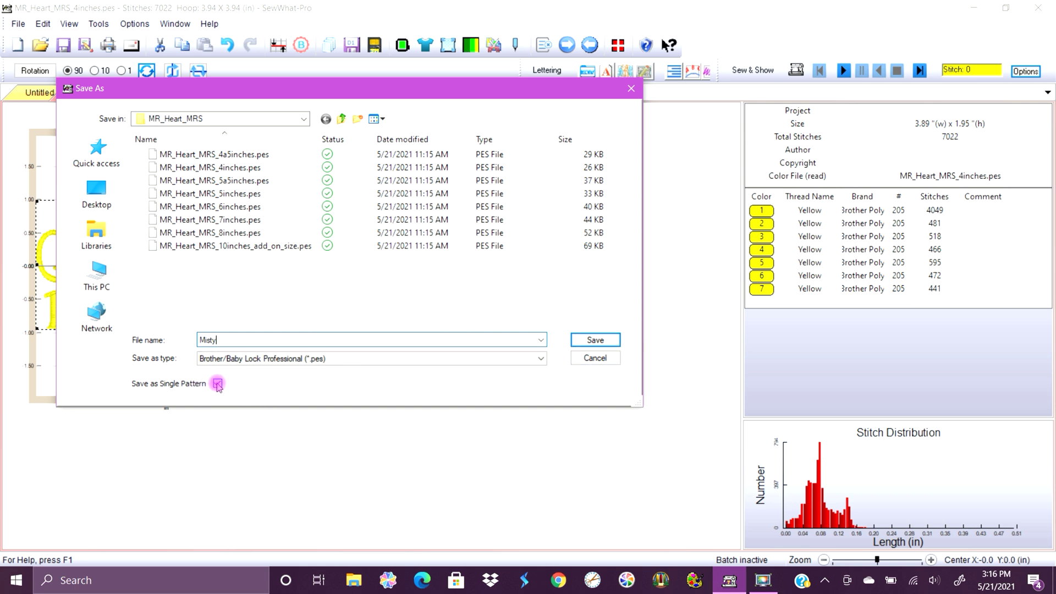
{"action": "left_click", "coordinate": [595, 341]}
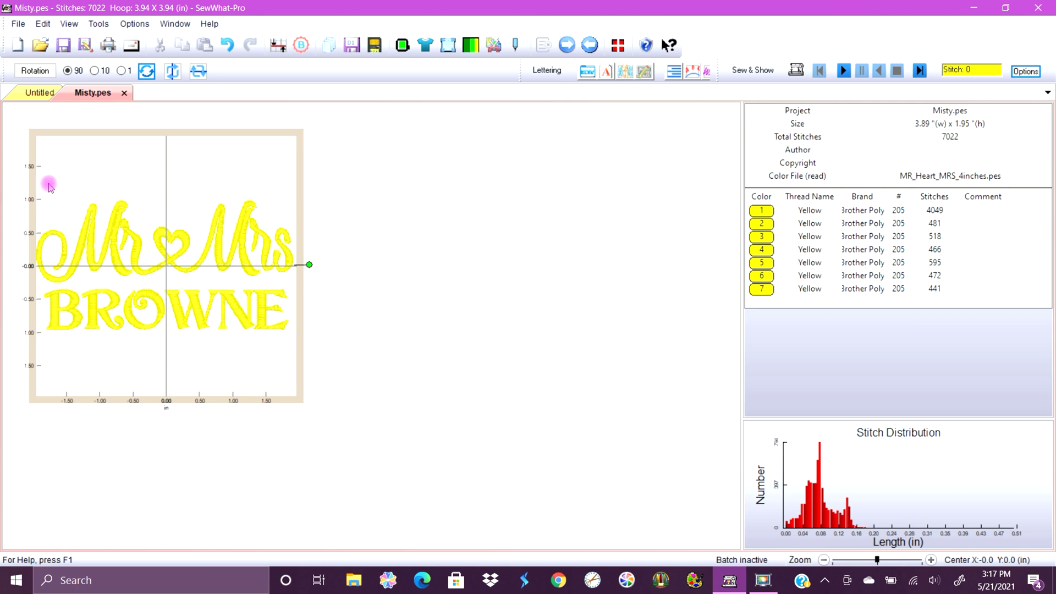
- Check whether the Mr and Mrs lettering and the surname's second letter select as separate objects in the saved design
{"action": "left_click", "coordinate": [85, 248]}
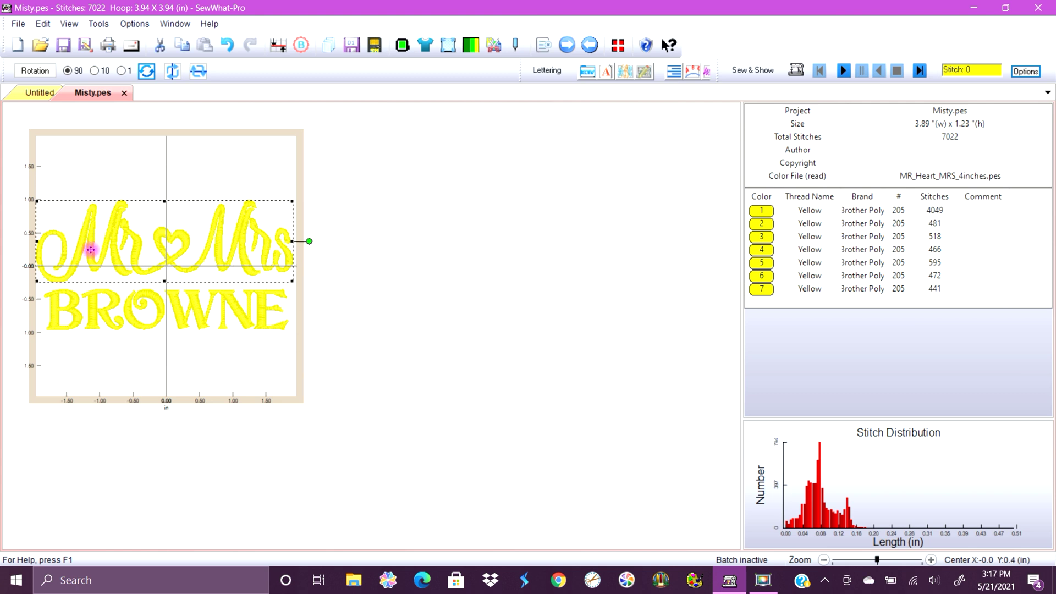
{"action": "left_click", "coordinate": [91, 307]}
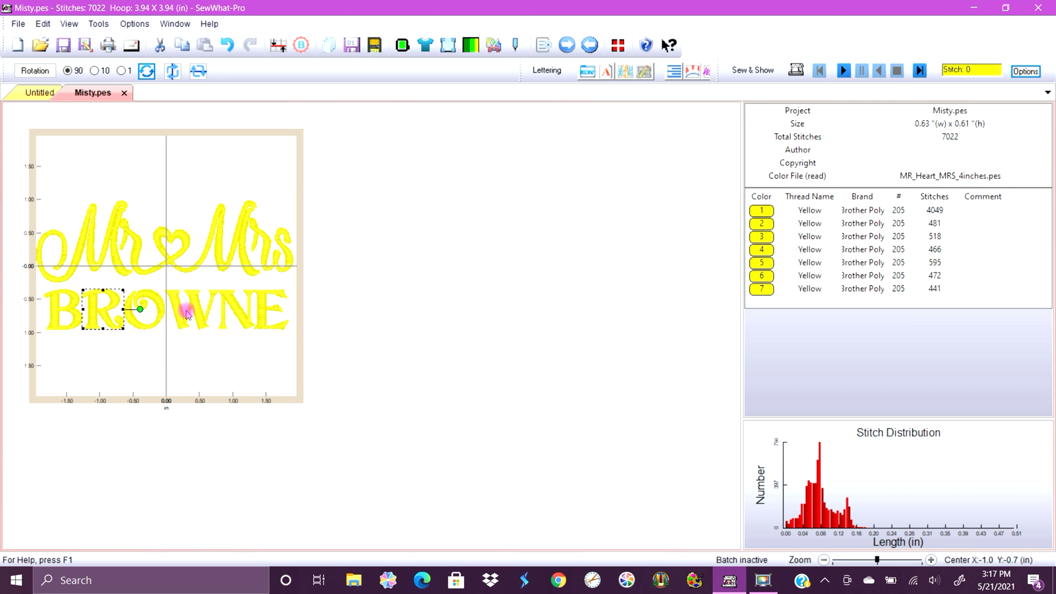
{"action": "left_click", "coordinate": [412, 234]}
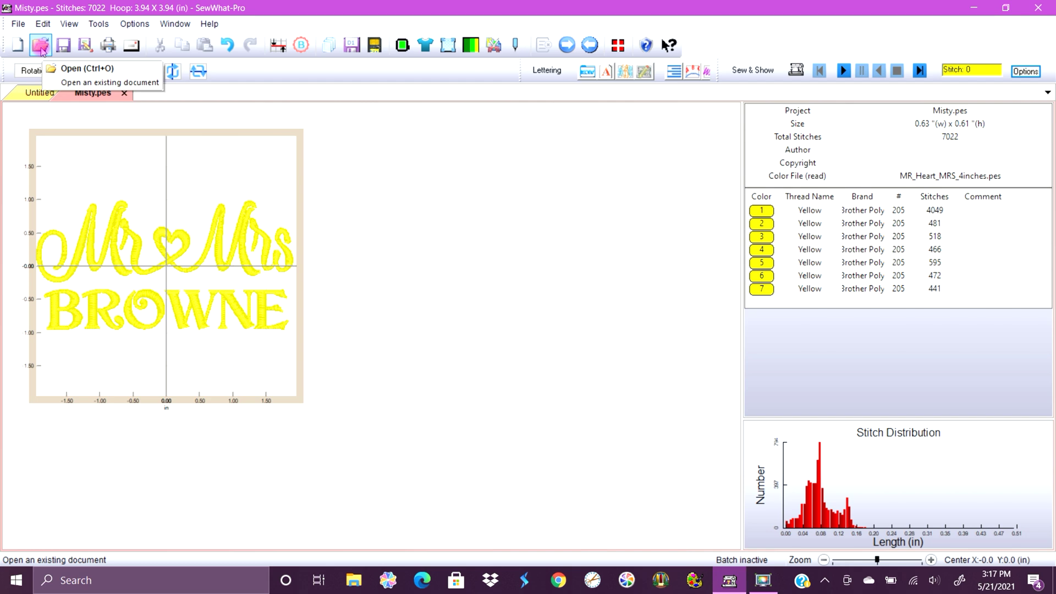
- Open the newly saved PES file from the MR_Heart_MRS folder and check whether its lettering and surname letters select separately
{"action": "left_click", "coordinate": [41, 47]}
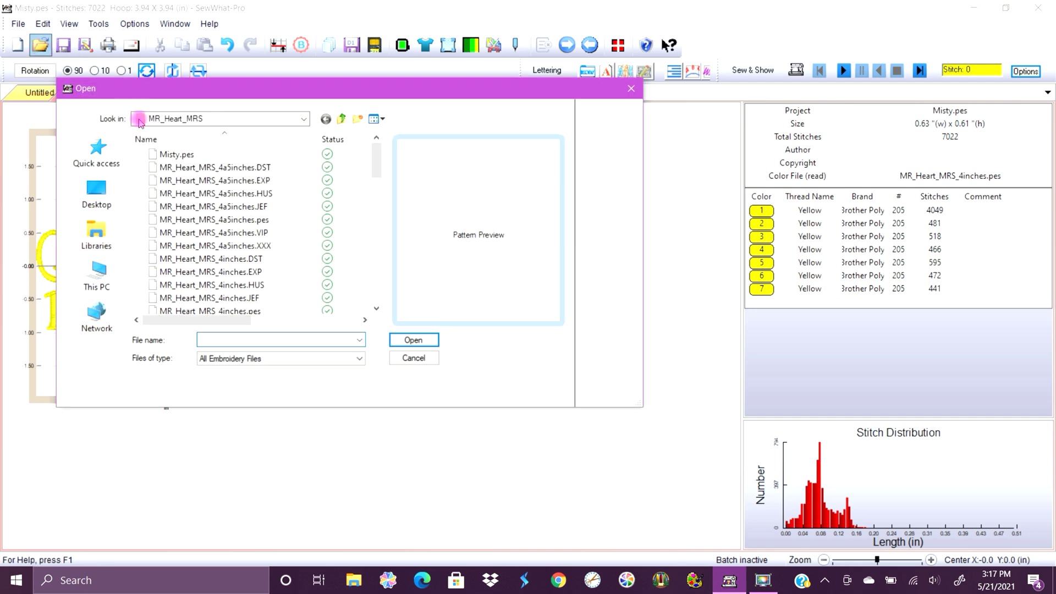
{"action": "left_click", "coordinate": [165, 155]}
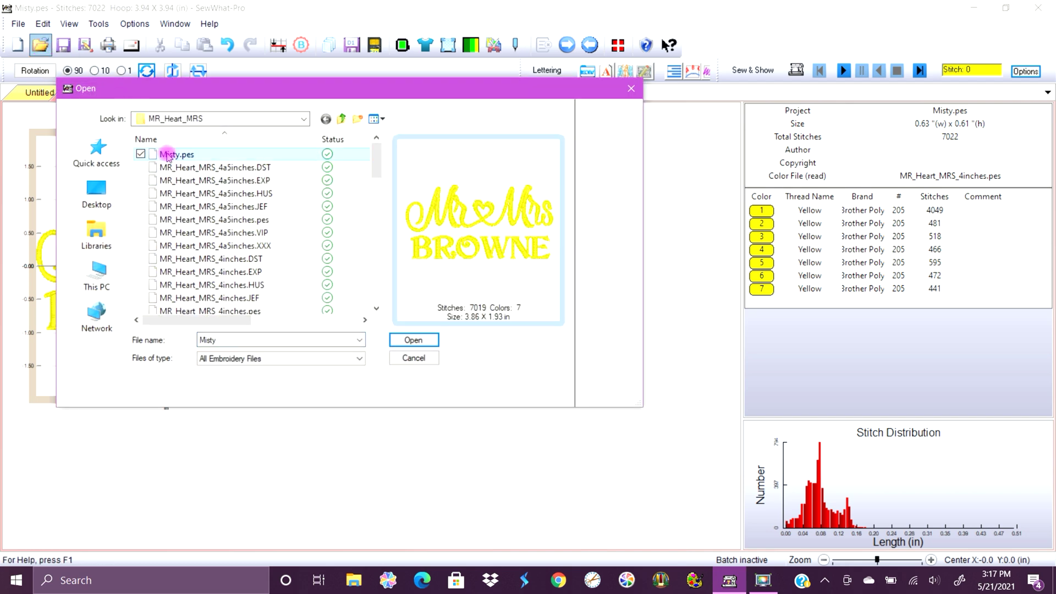
{"action": "left_click", "coordinate": [421, 341]}
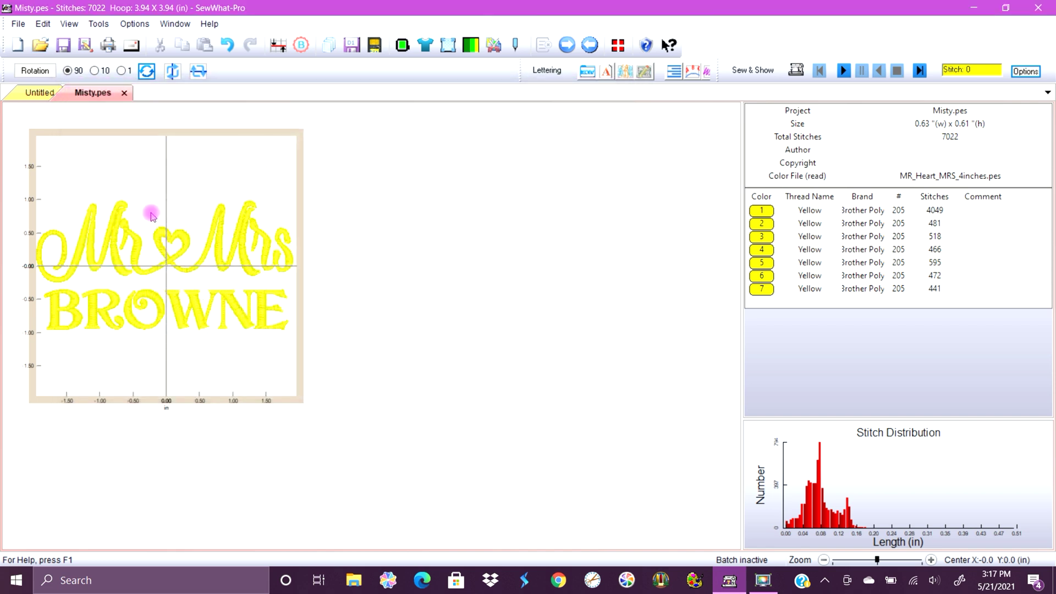
{"action": "left_click", "coordinate": [139, 248]}
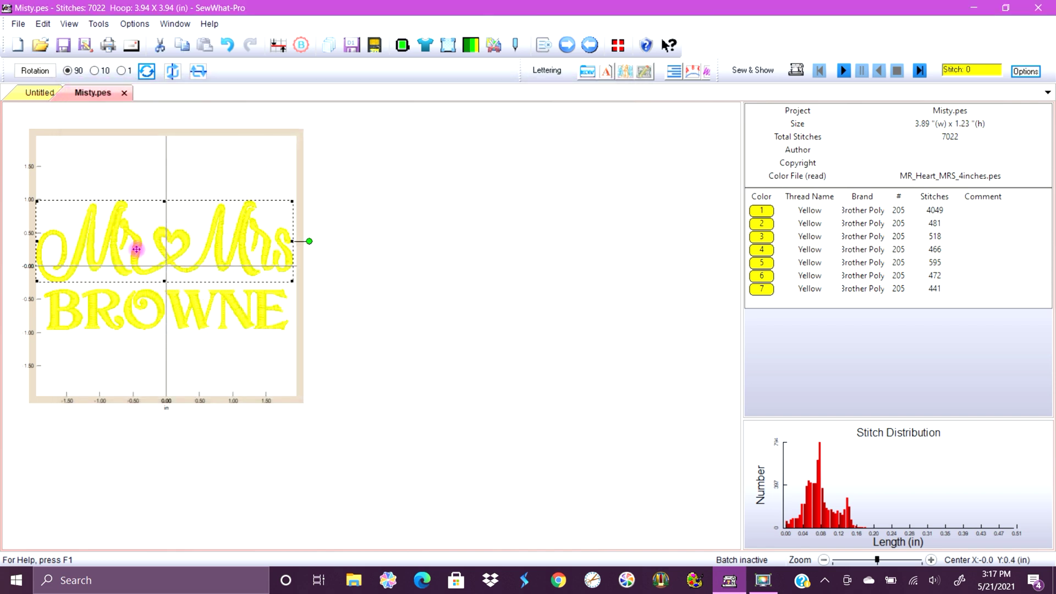
{"action": "left_click", "coordinate": [132, 307]}
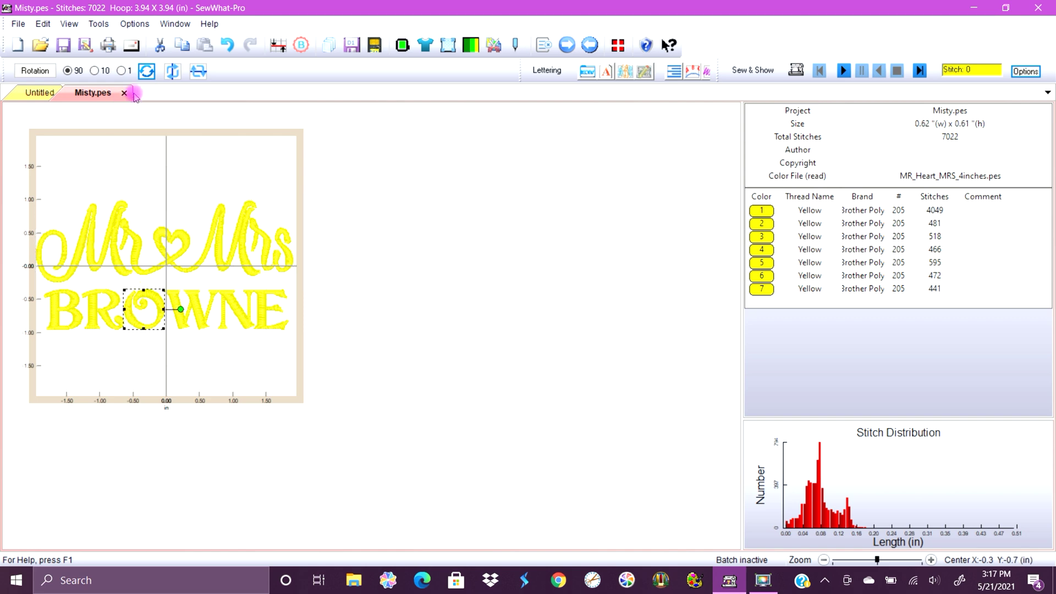
- Close the open design, reopen the customer's PES file from the MR_Heart_MRS folder and select the design
{"action": "left_click", "coordinate": [125, 94]}
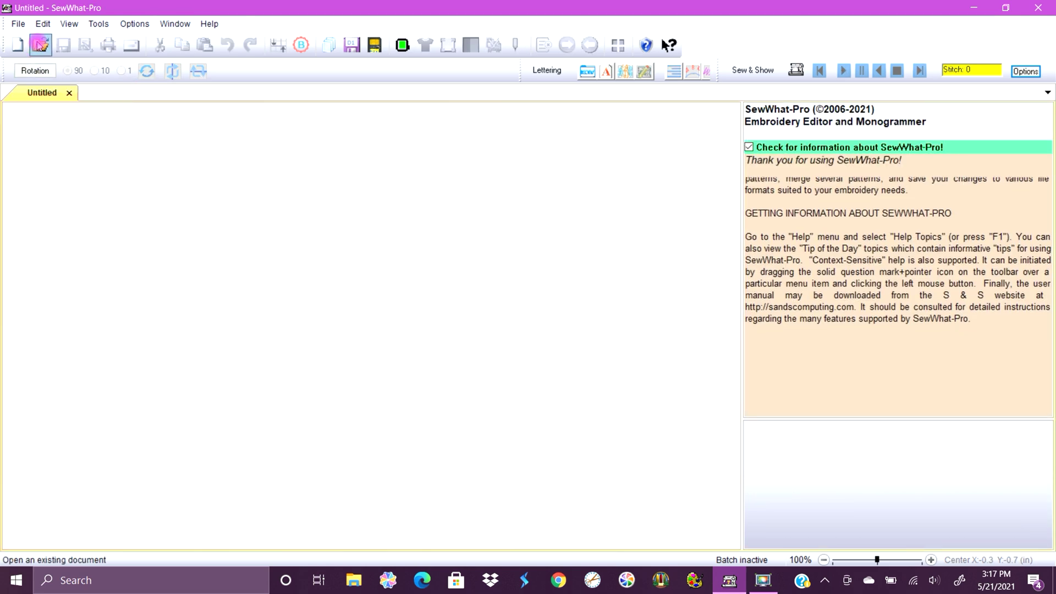
{"action": "left_click", "coordinate": [40, 45]}
{"action": "left_click", "coordinate": [177, 154]}
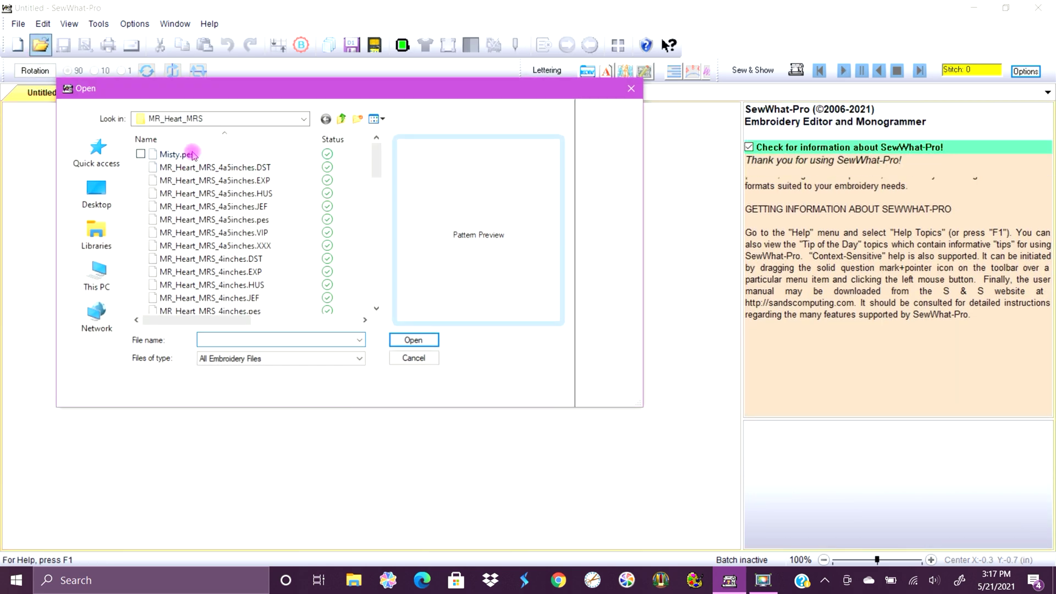
{"action": "left_click", "coordinate": [414, 341]}
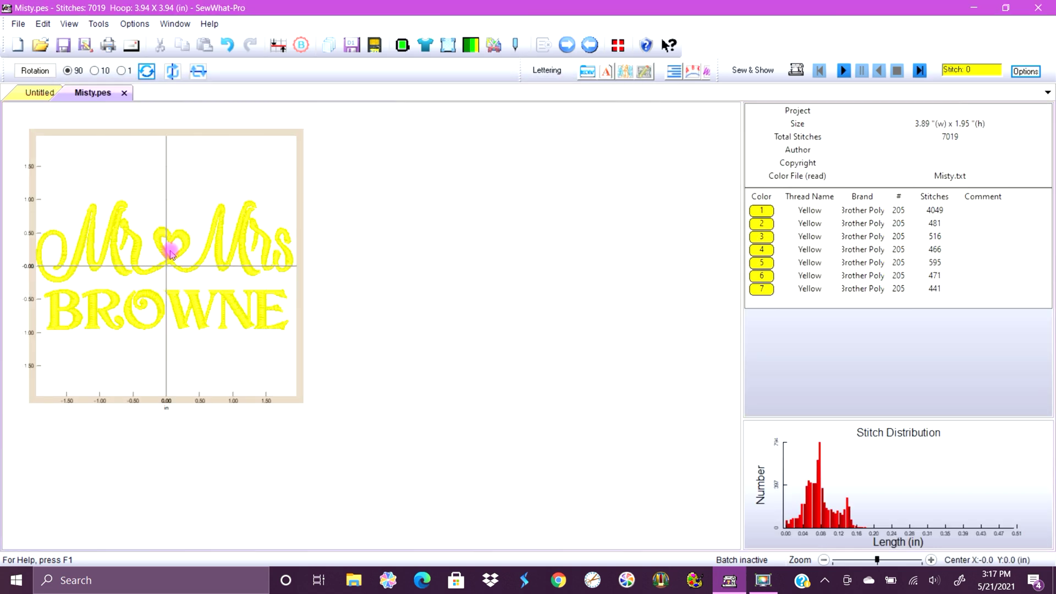
{"action": "left_click", "coordinate": [156, 304]}
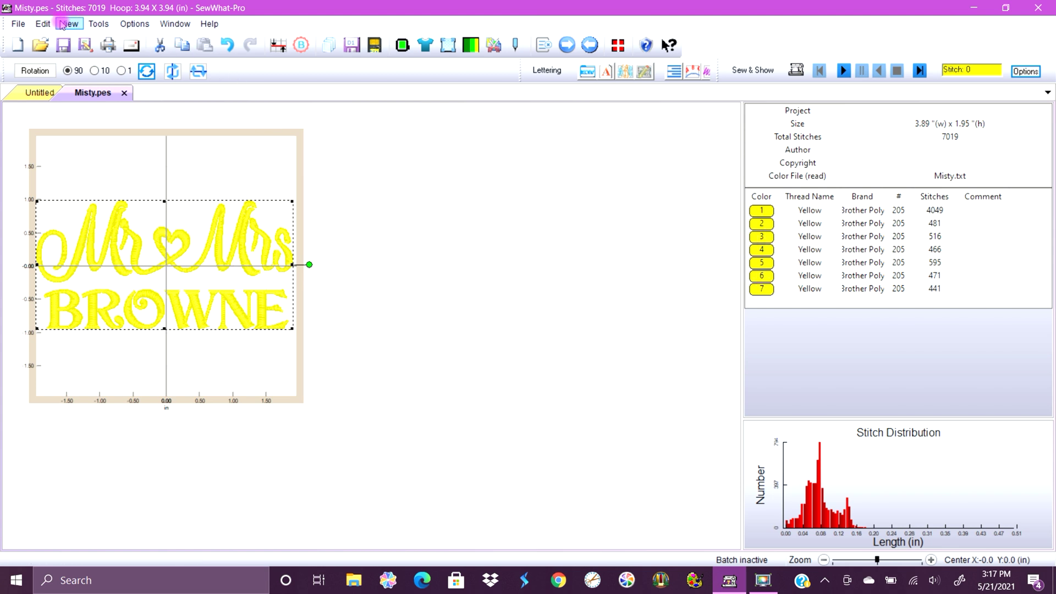
- Join all threads of the same color in the design
{"action": "left_click", "coordinate": [44, 24]}
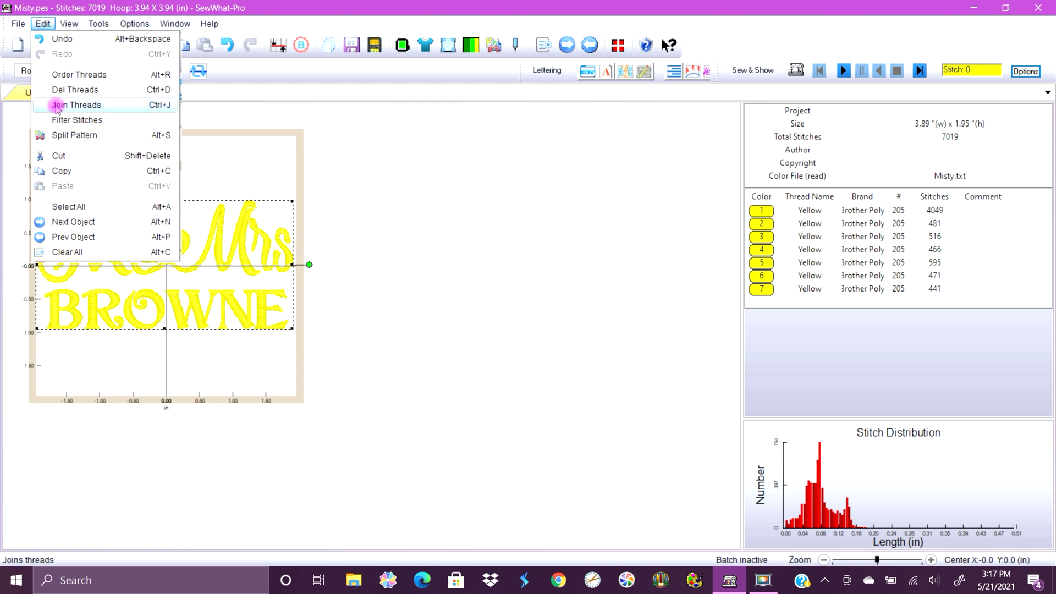
{"action": "left_click", "coordinate": [57, 105]}
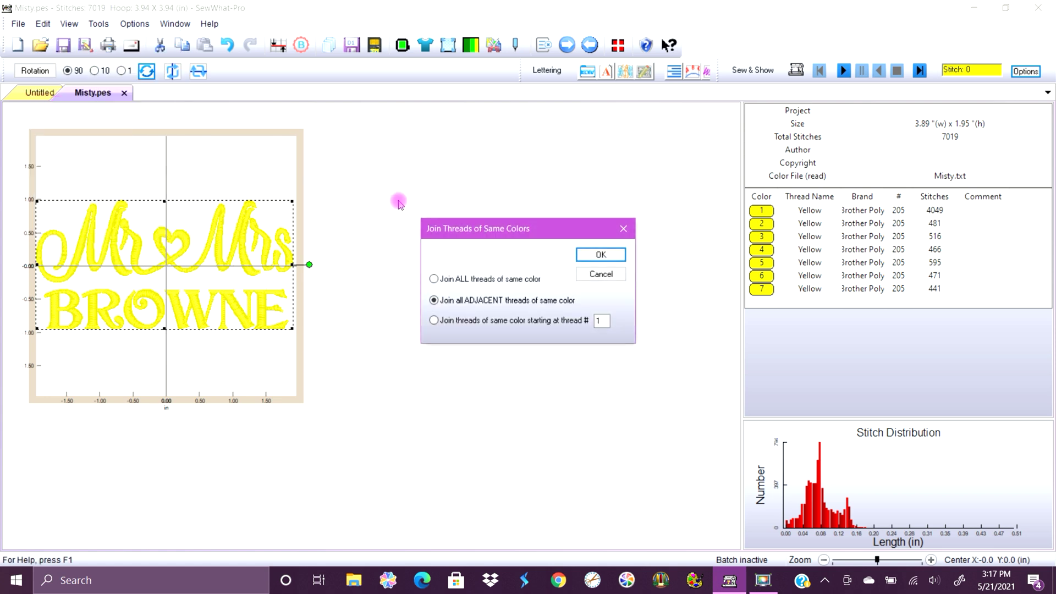
{"action": "left_click", "coordinate": [434, 280]}
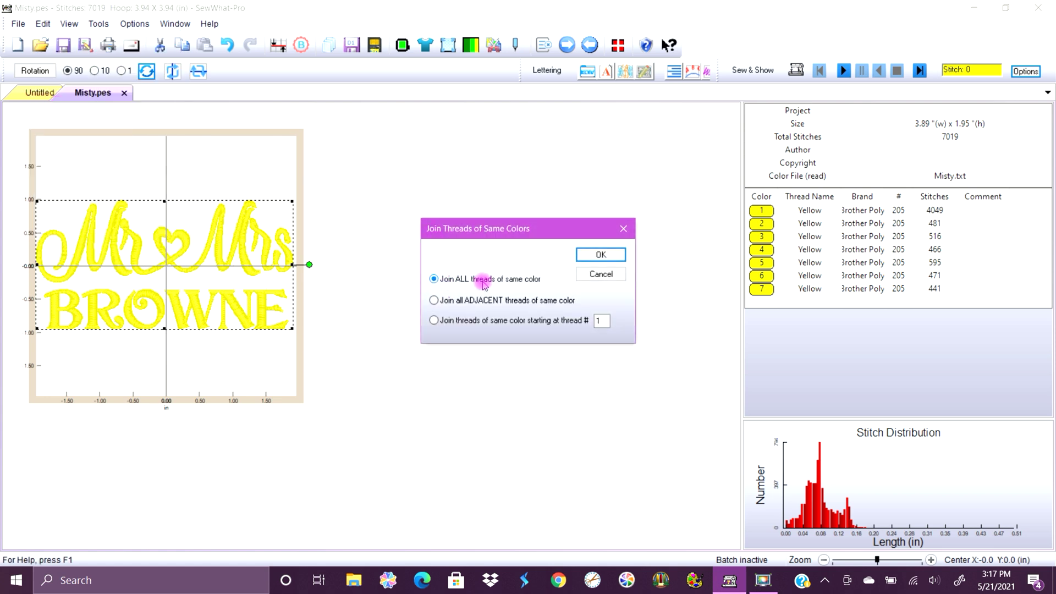
{"action": "left_click", "coordinate": [616, 258]}
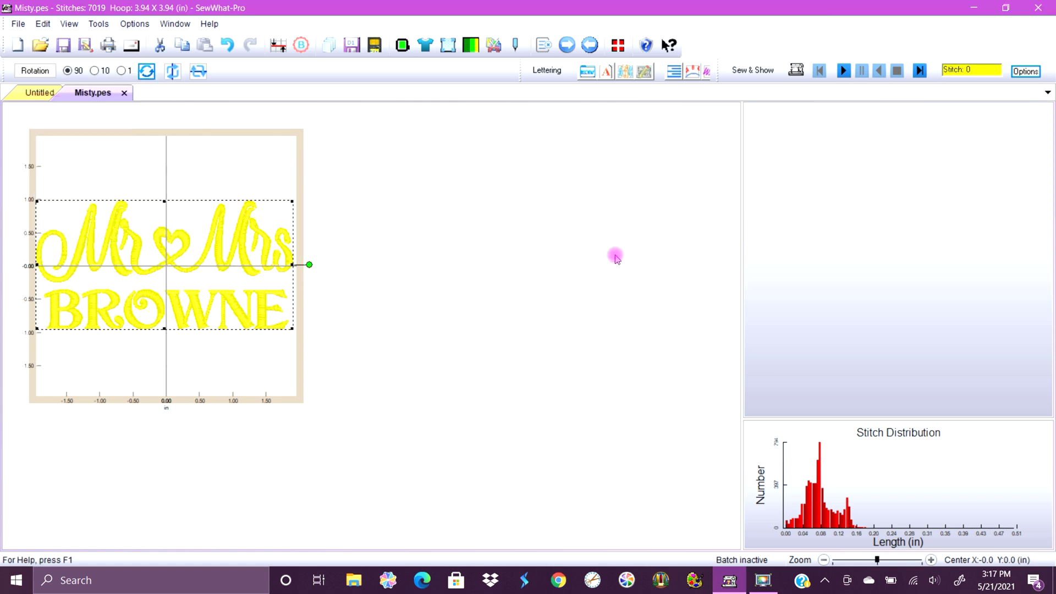
- Save the joined design over the existing PES file named after the customer in the MR_Heart_MRS folder
{"action": "left_click", "coordinate": [21, 26]}
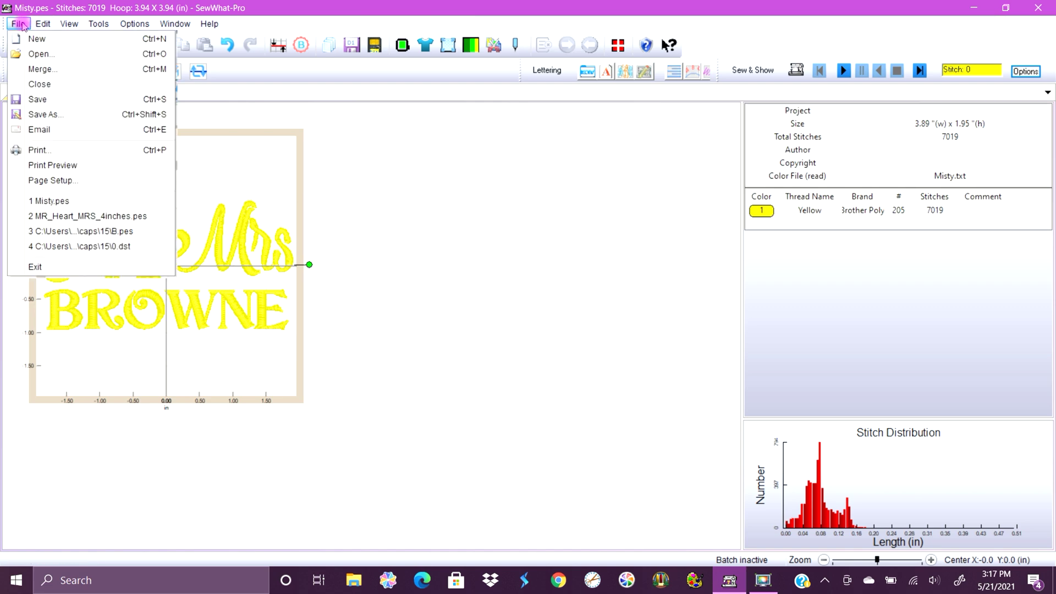
{"action": "left_click", "coordinate": [57, 113]}
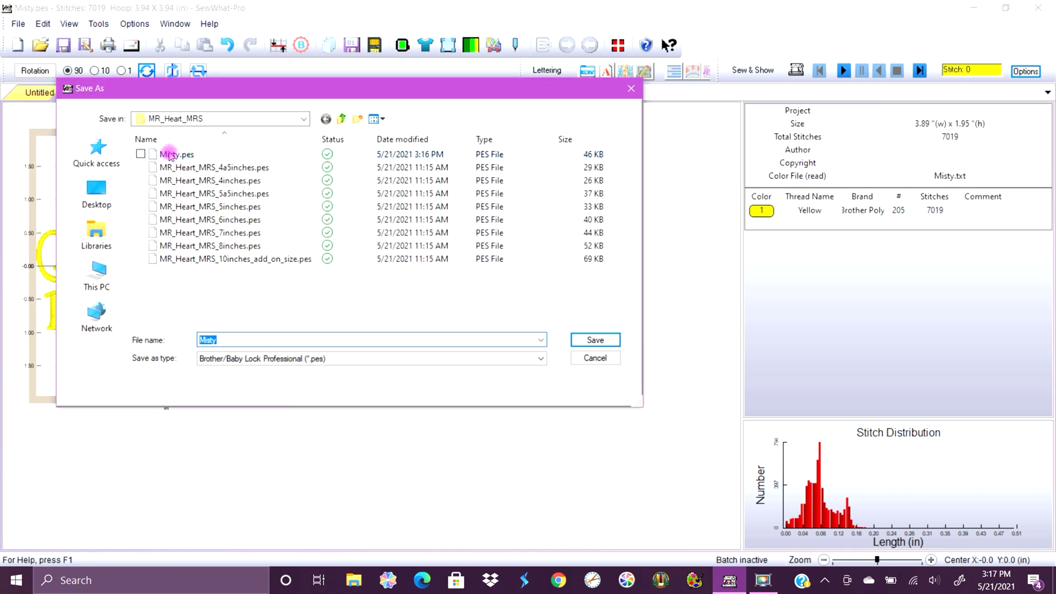
{"action": "left_click", "coordinate": [167, 154]}
{"action": "left_click", "coordinate": [615, 335]}
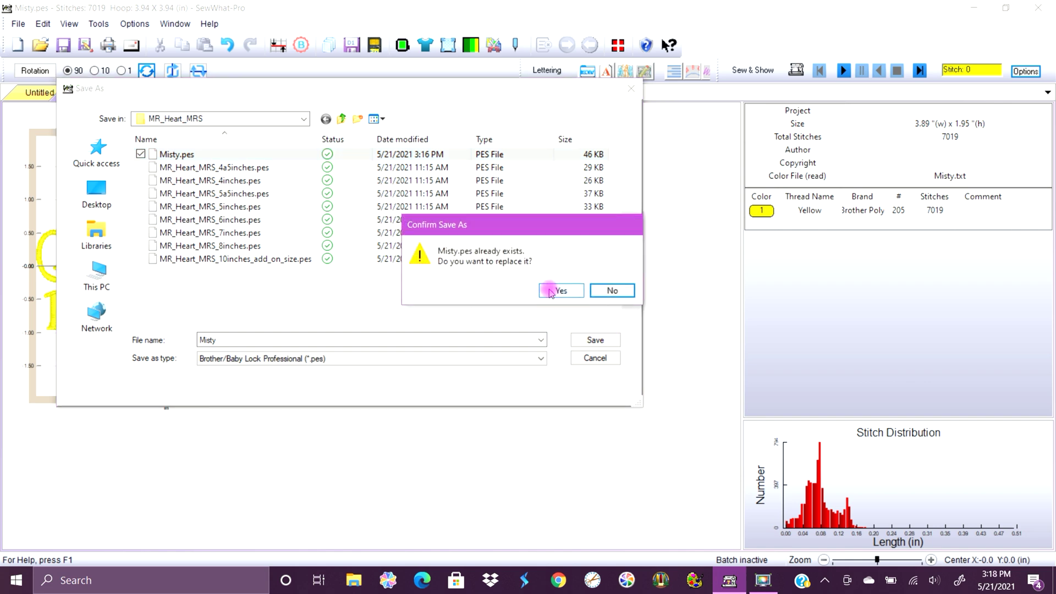
{"action": "left_click", "coordinate": [550, 291]}
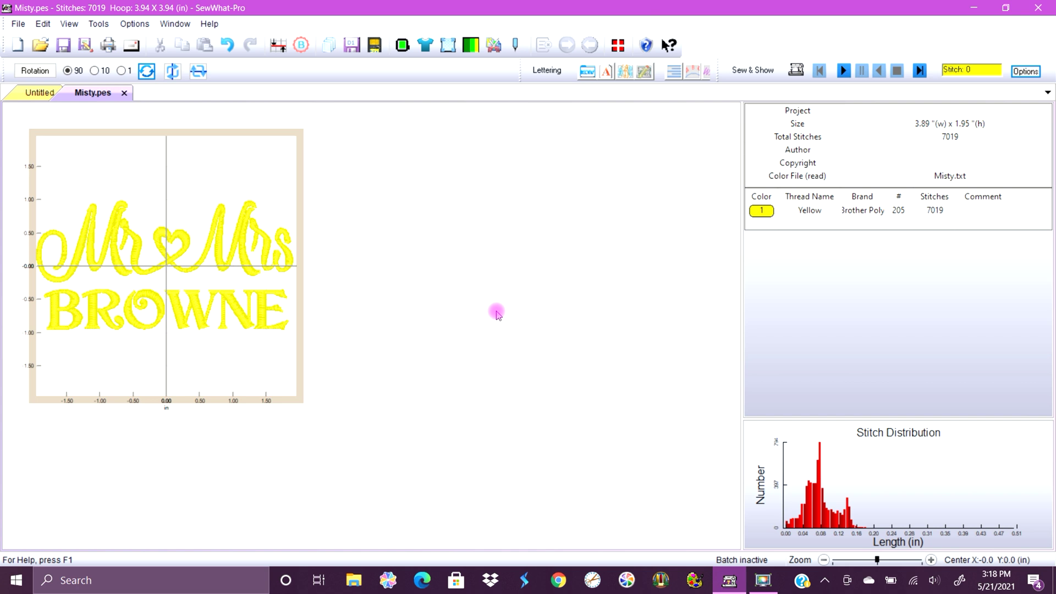
{"action": "left_click", "coordinate": [773, 582]}
{"action": "left_click", "coordinate": [933, 544]}
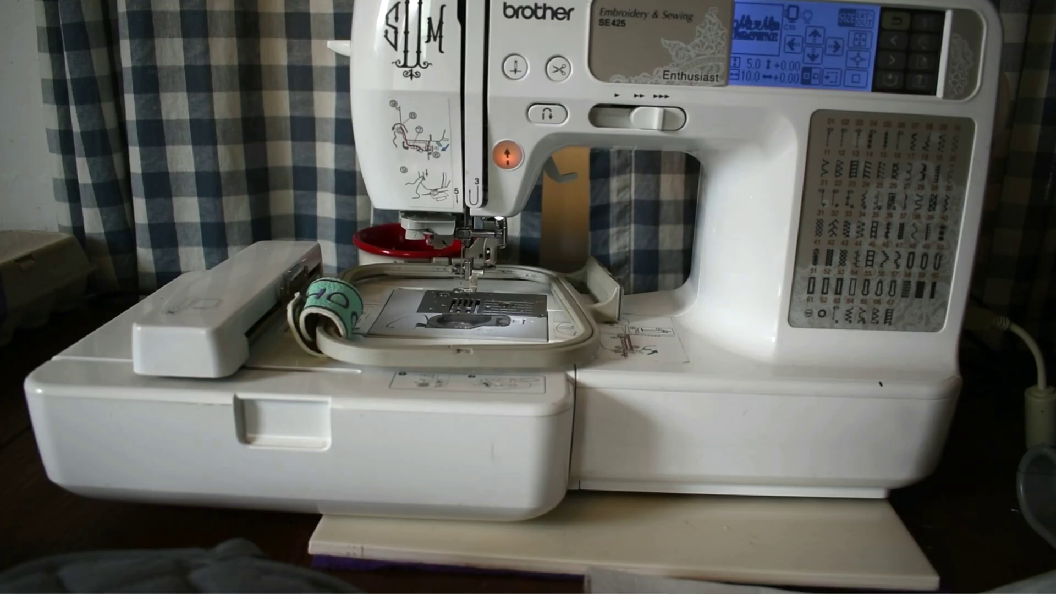